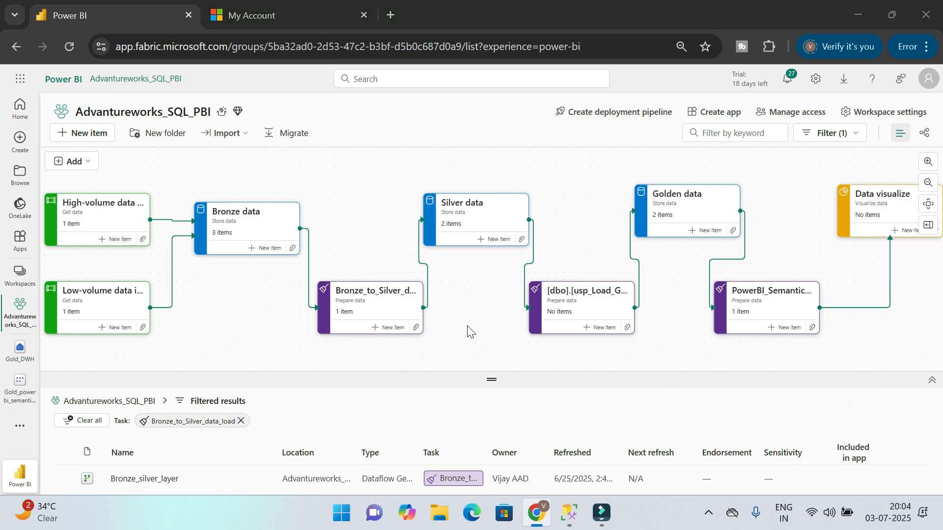
- Launch Power BI Desktop from the Windows search
key("super")
type("power")
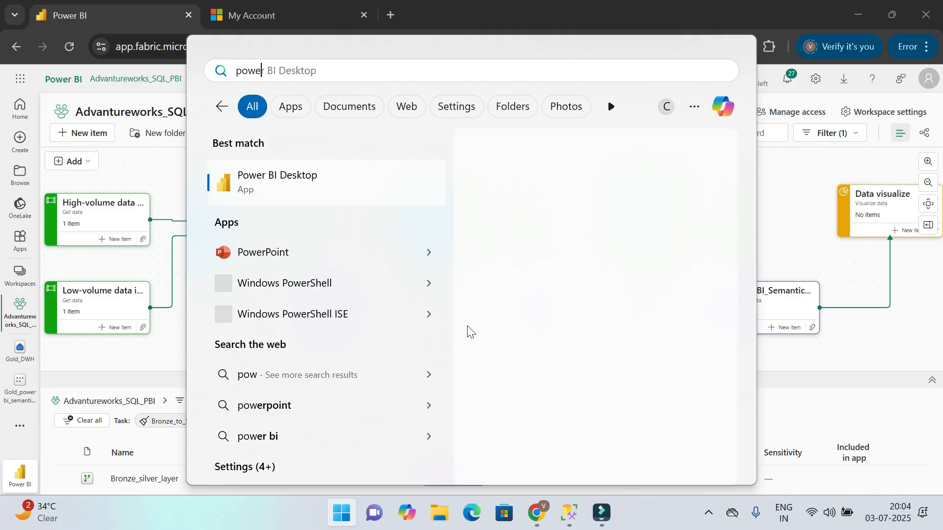
key("Return")
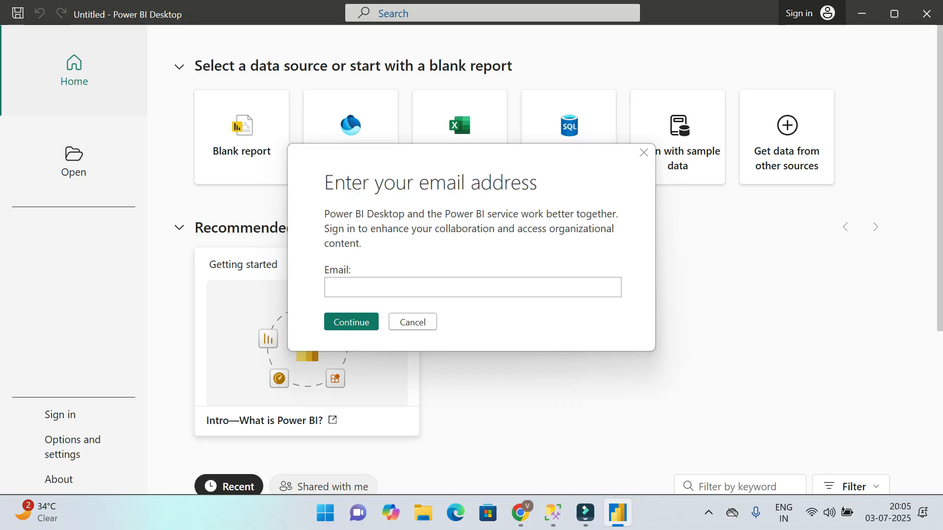
- Switch to the My Account page in Chrome and copy the account's e-mail address
key("alt+Tab")
key("alt+Tab")
key("alt+Tab")
key("alt+Tab")
key("alt+Tab")
left_click(284, 18)
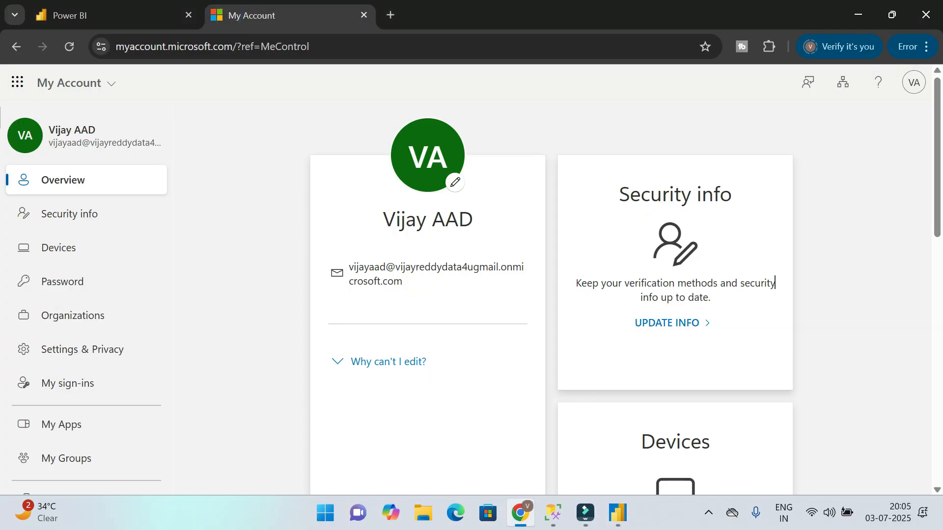
left_click_drag(350, 266, 422, 293)
key("ctrl+c")
- Switch back to Power BI Desktop and sign in with the copied e-mail address and the account password
left_click(98, 11)
key("alt+Tab")
key("ctrl+v")
left_click(354, 324)
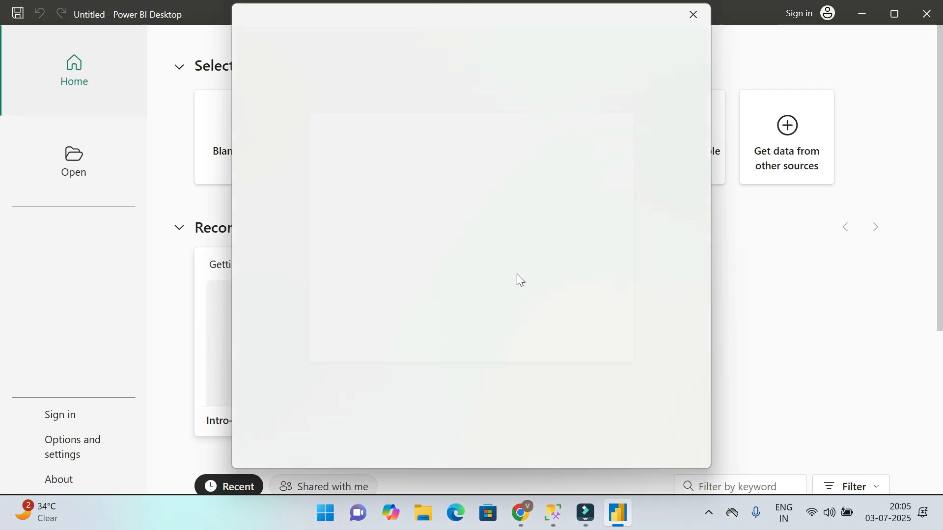
type("**********")
key("Return")
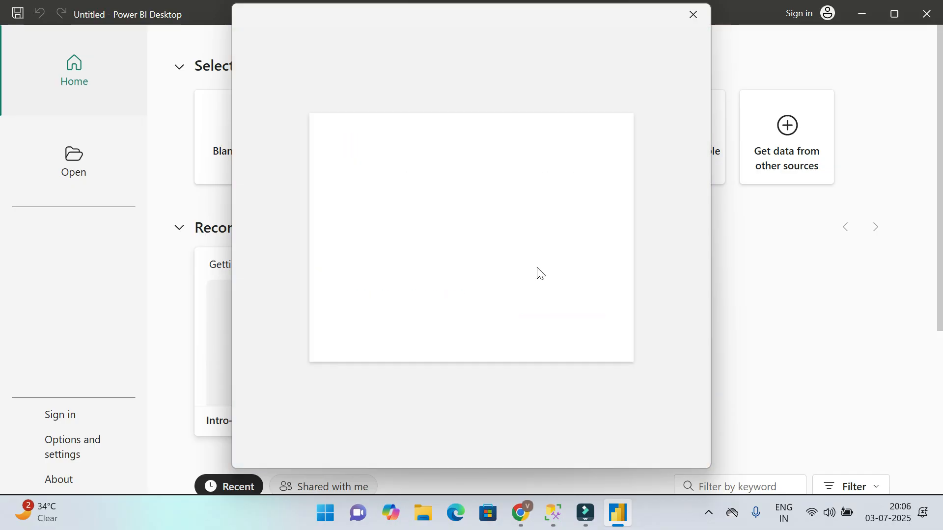
type("*************")
key("Return")
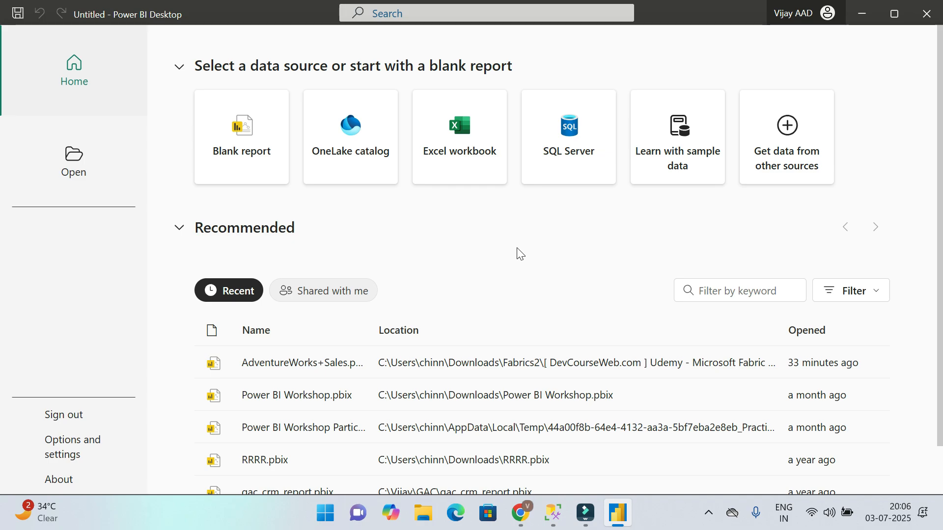
- Open the recent report AdventureWorks+Sales.pbix
scroll(518, 249, "down", 1)
scroll(519, 245, "up", 1)
scroll(501, 249, "down", 1)
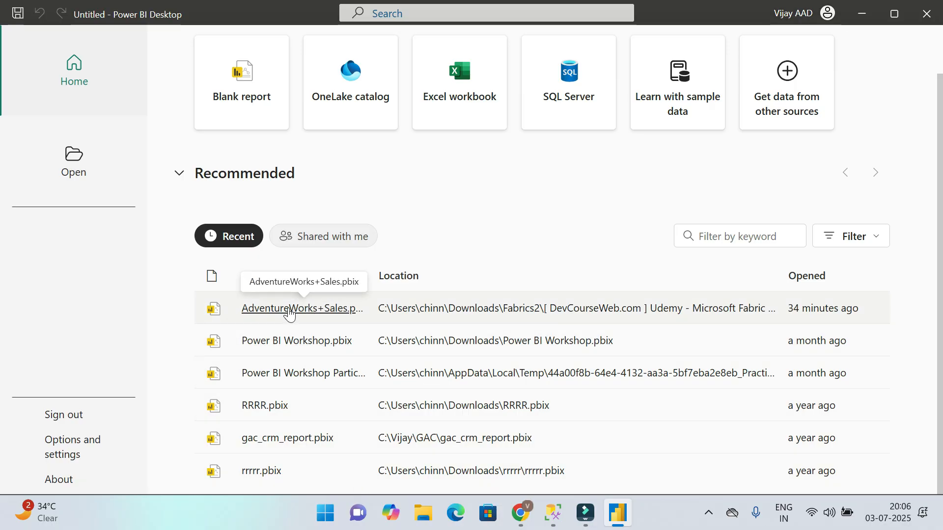
left_click(290, 310)
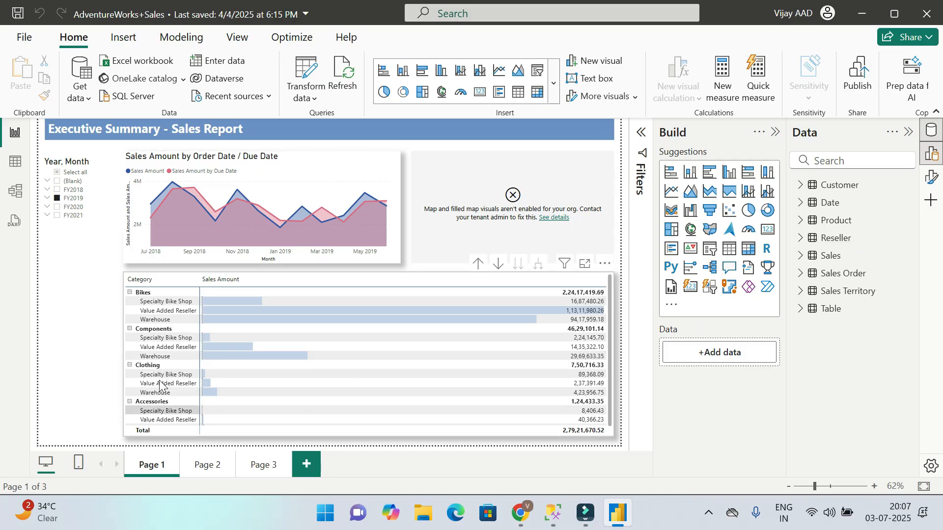
- Look at Page 2, then clear the FY2019 selection in Page 1's Year, Month slicer and select the sales area chart
left_click(210, 467)
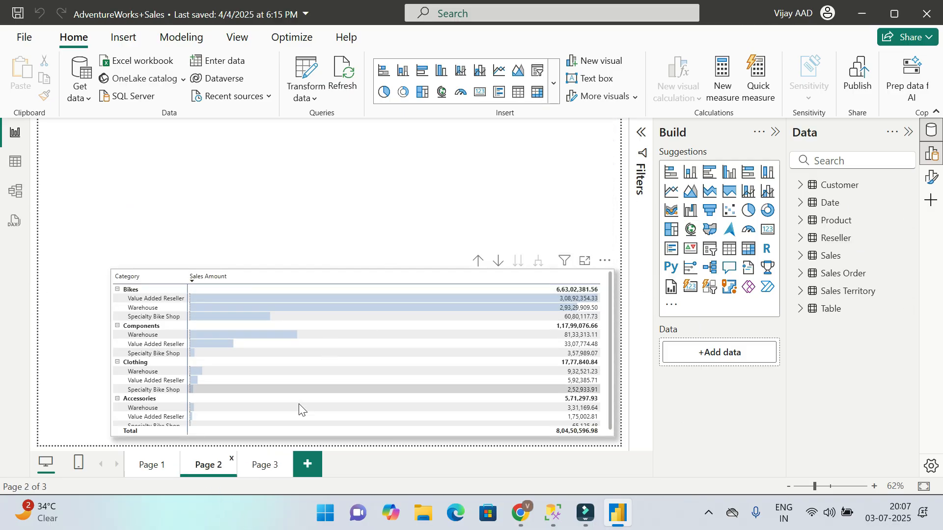
left_click(156, 466)
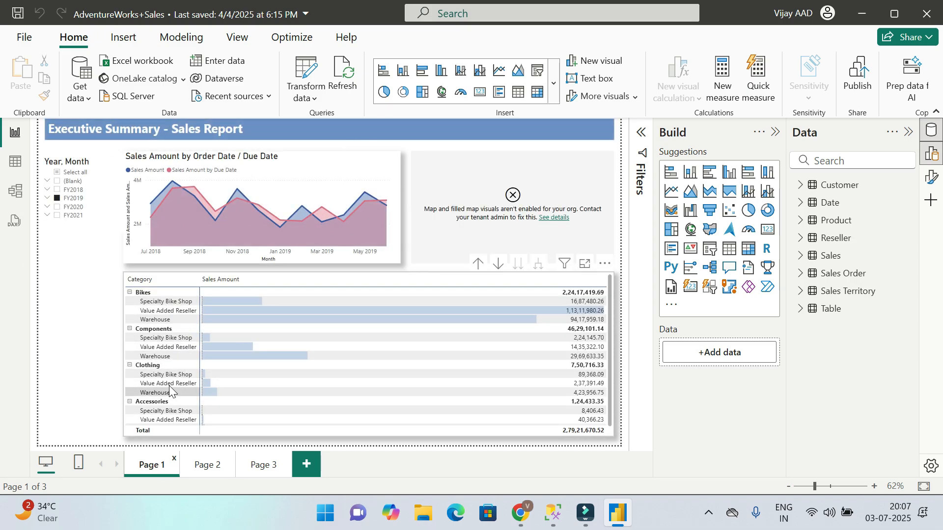
left_click(57, 198)
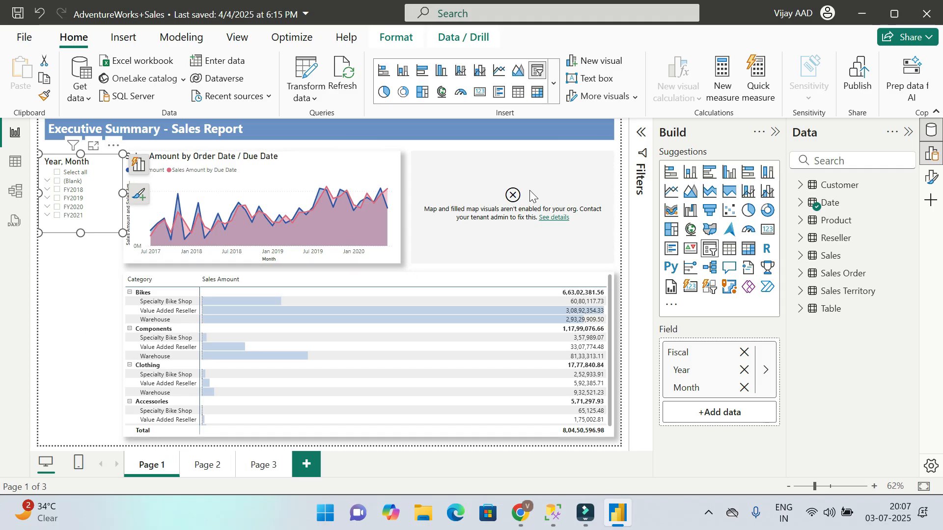
left_click(254, 196)
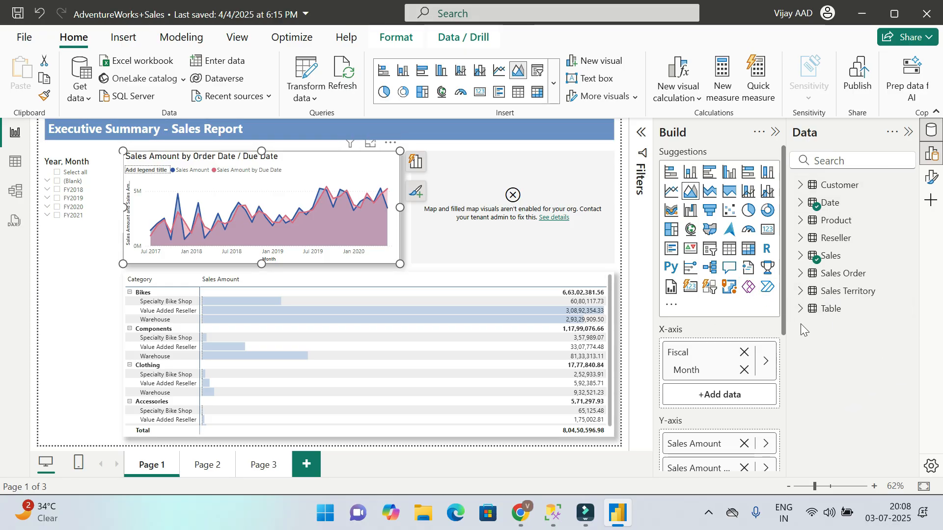
- Examine the visuals on Page 2 and Page 3 of the report
left_click(256, 477)
left_click(207, 467)
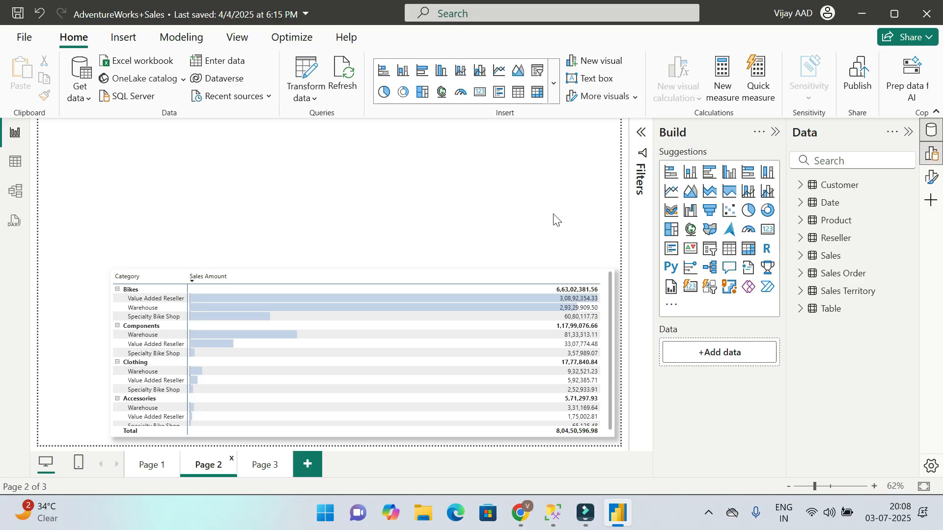
left_click(259, 471)
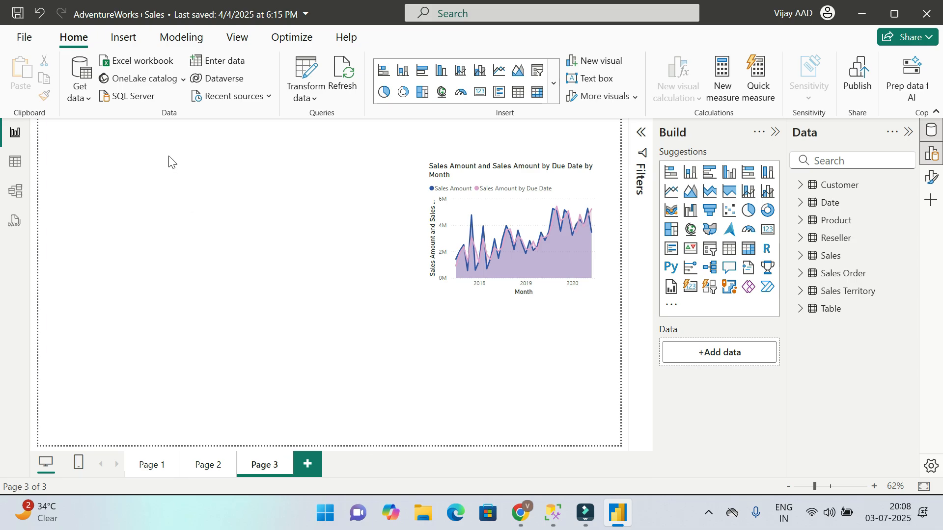
- Start a new data connection using the Microsoft Fabric source Power BI semantic models
left_click(87, 104)
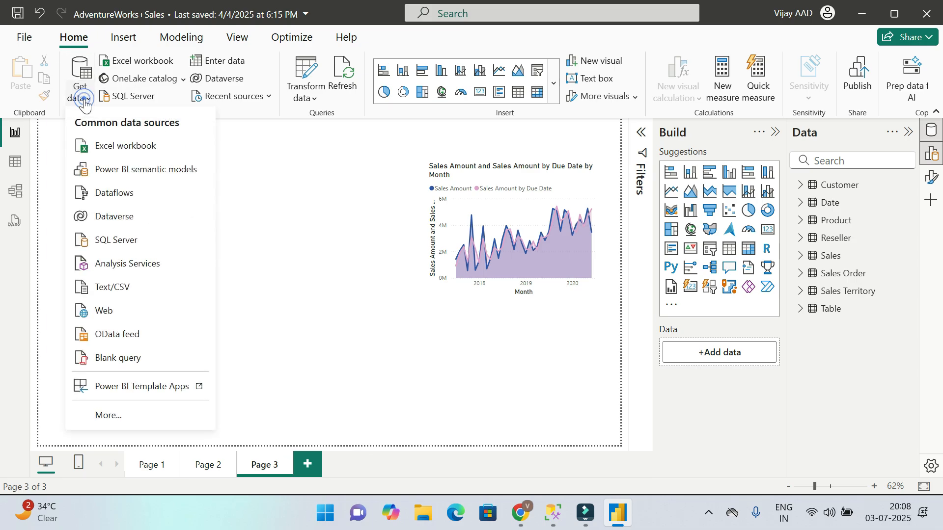
left_click(111, 421)
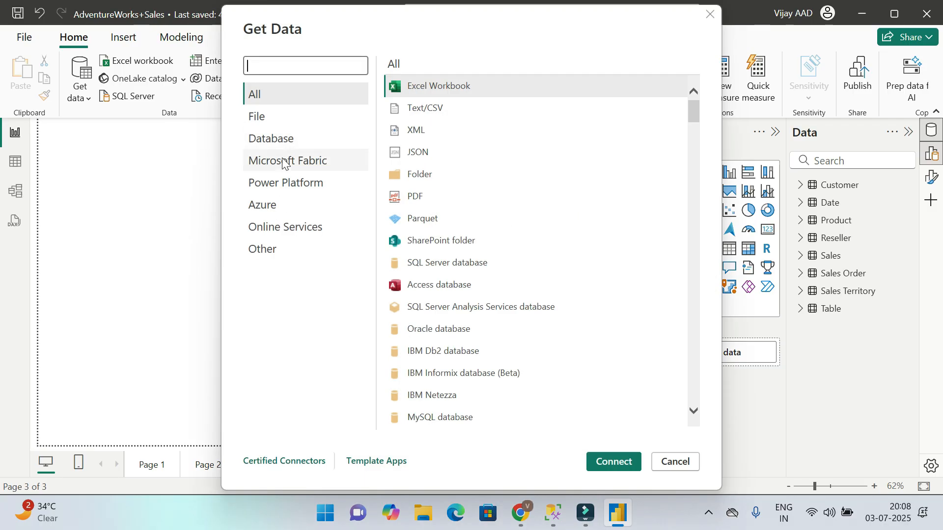
left_click(283, 165)
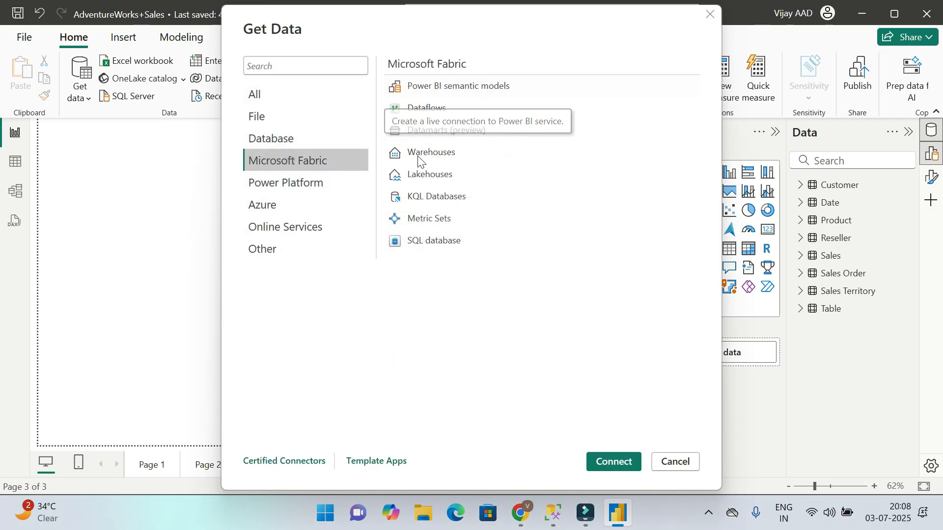
left_click(464, 91)
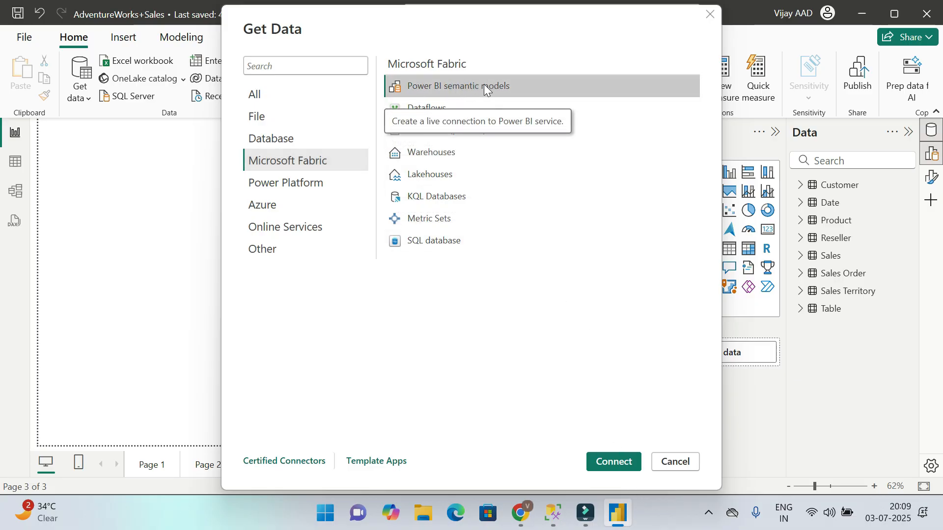
left_click(615, 460)
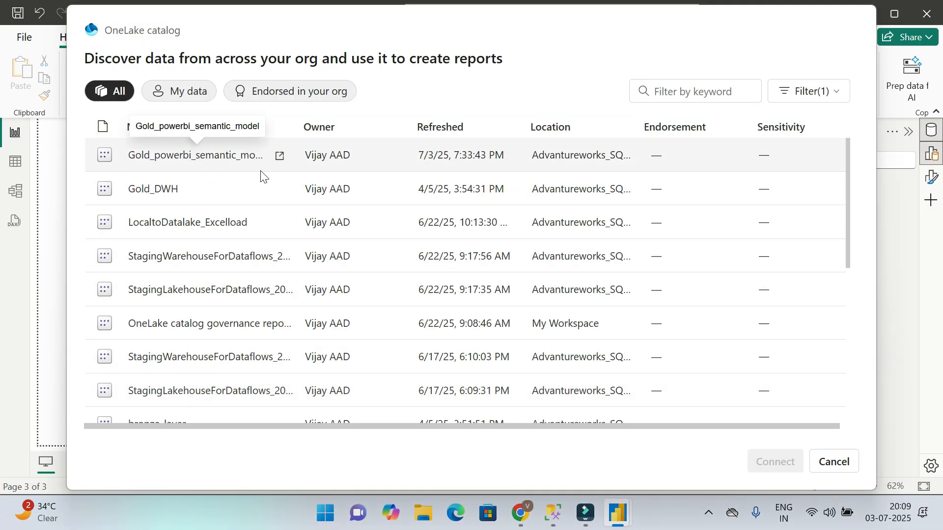
- Connect to Gold_powerbi_semantic_model with all its tables included and accept the security risk of adding a second source
left_click(195, 155)
left_click(786, 464)
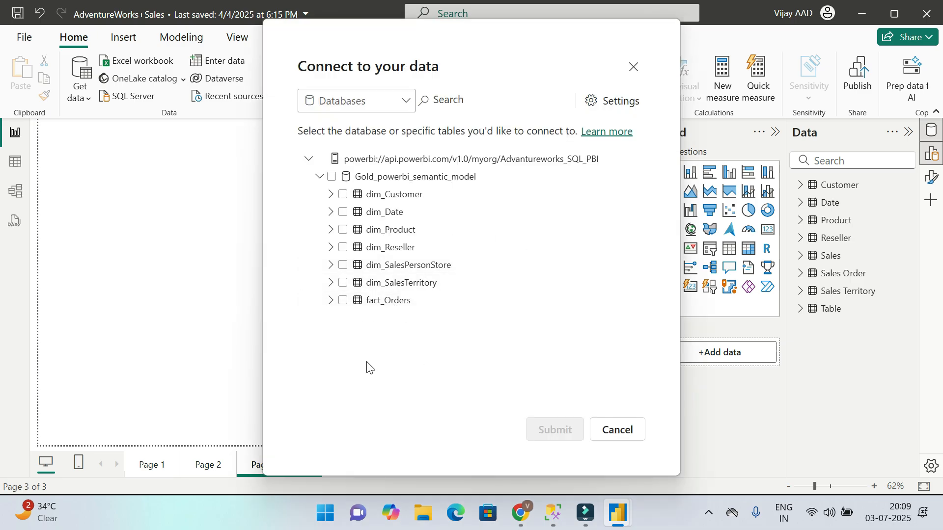
left_click(331, 176)
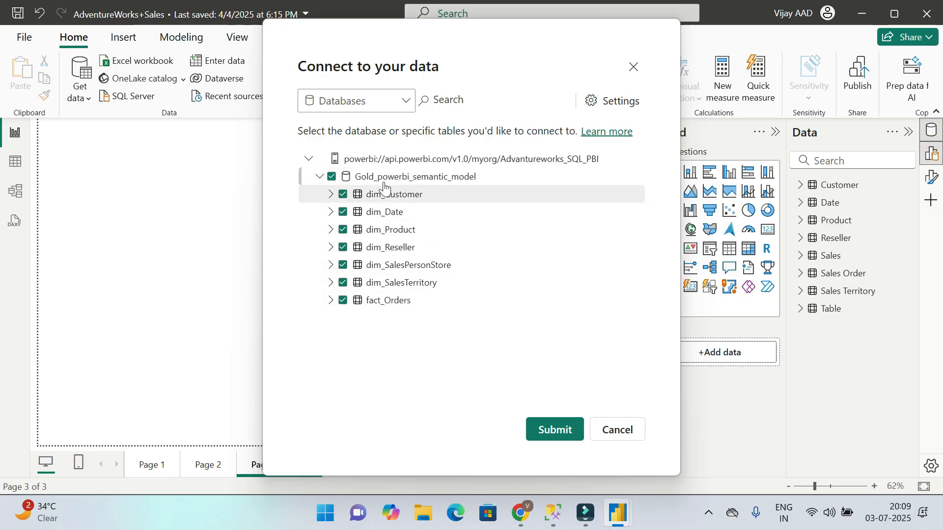
left_click(546, 430)
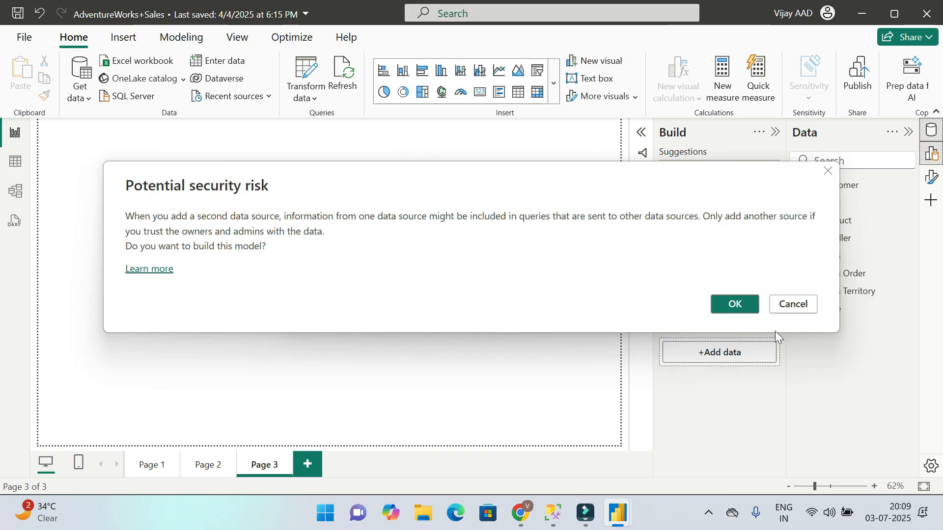
left_click(735, 306)
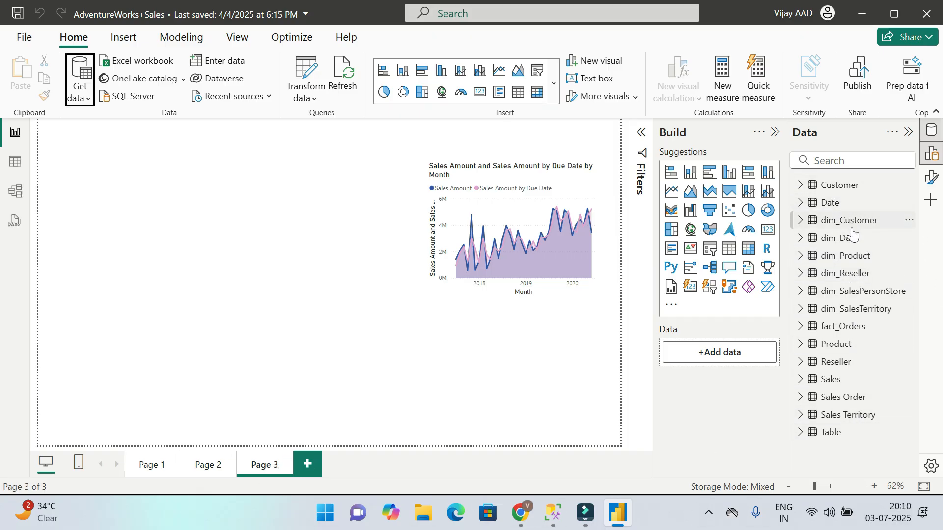
- Add a new report page with an empty card visual and rename the page Order_Analysis
left_click(306, 465)
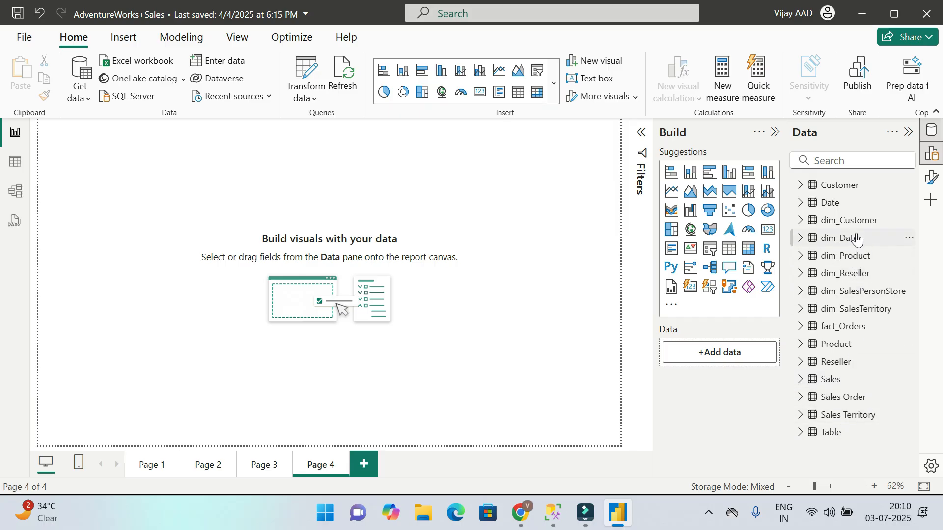
left_click(766, 235)
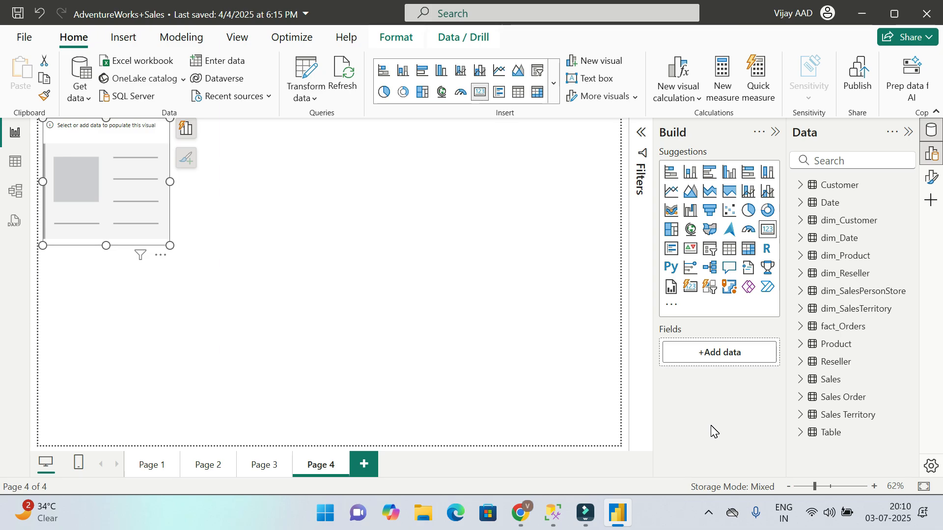
double_click(328, 472)
type("Order_analysis")
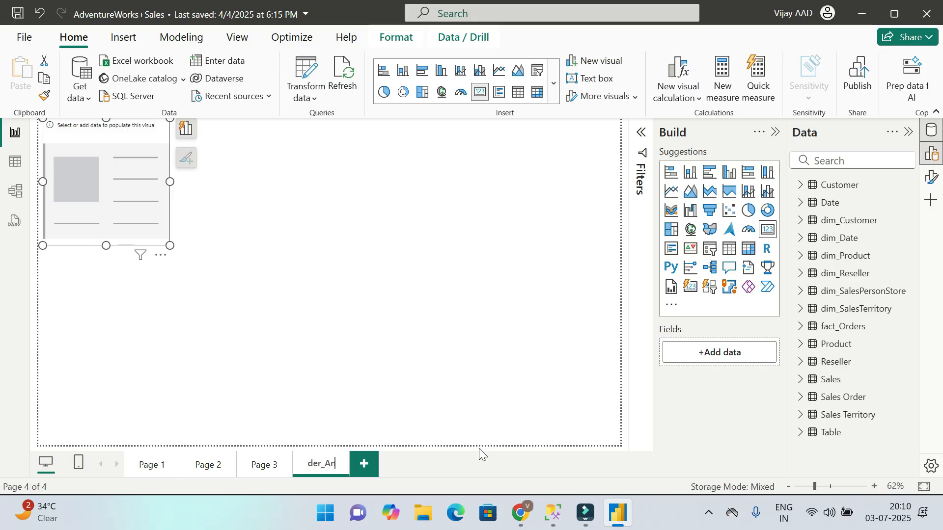
left_click(422, 380)
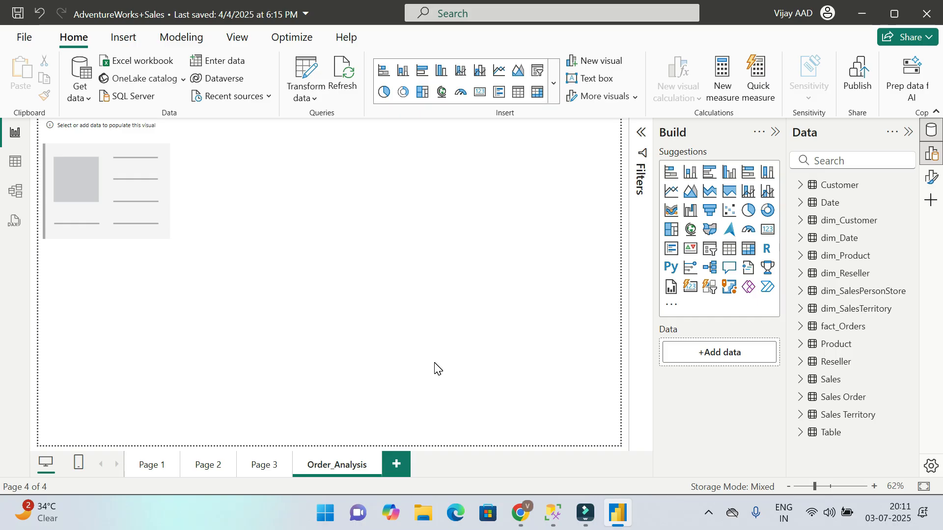
- Add the SalesOrderId field from fact_Orders to the card and shrink the card
left_click(96, 181)
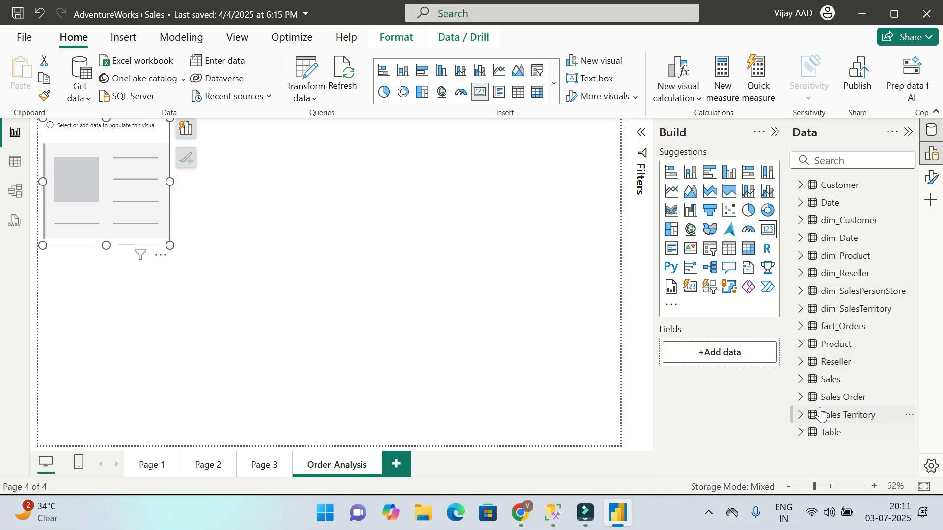
left_click(800, 327)
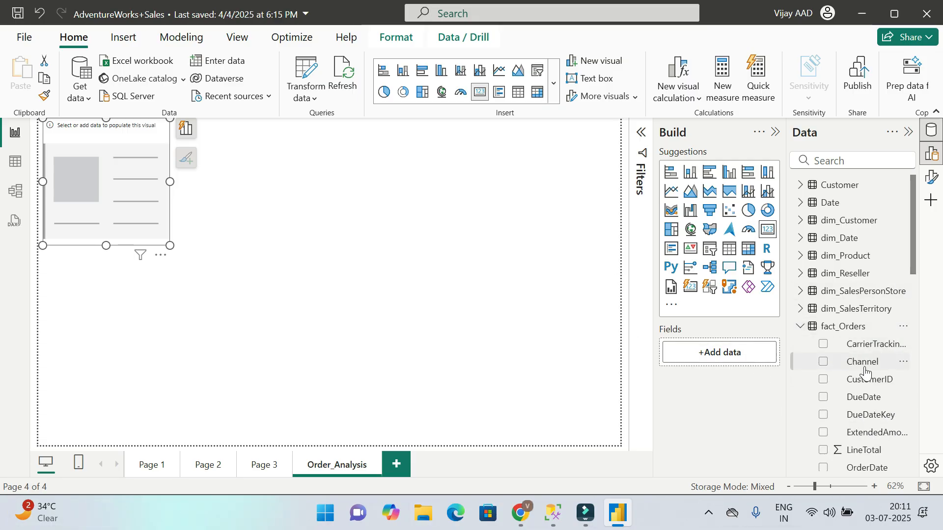
scroll(865, 373, "down", 5)
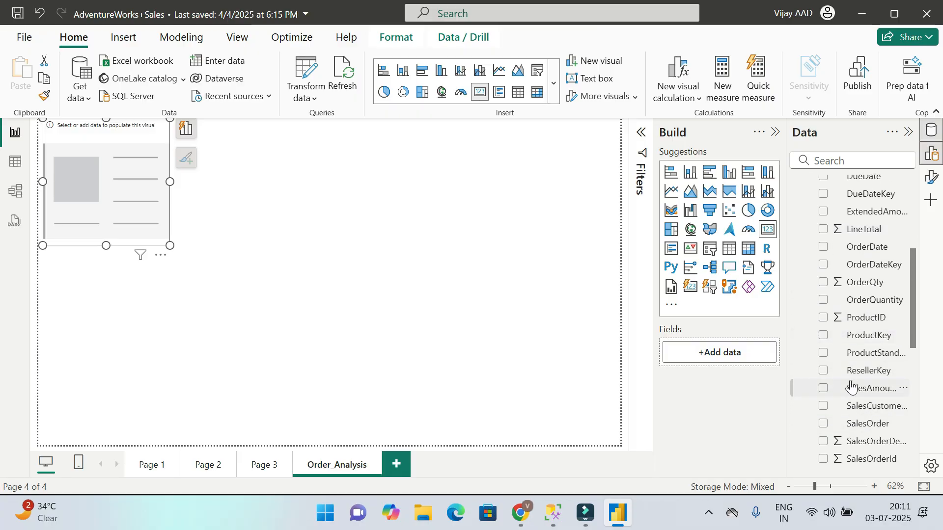
scroll(851, 388, "down", 2)
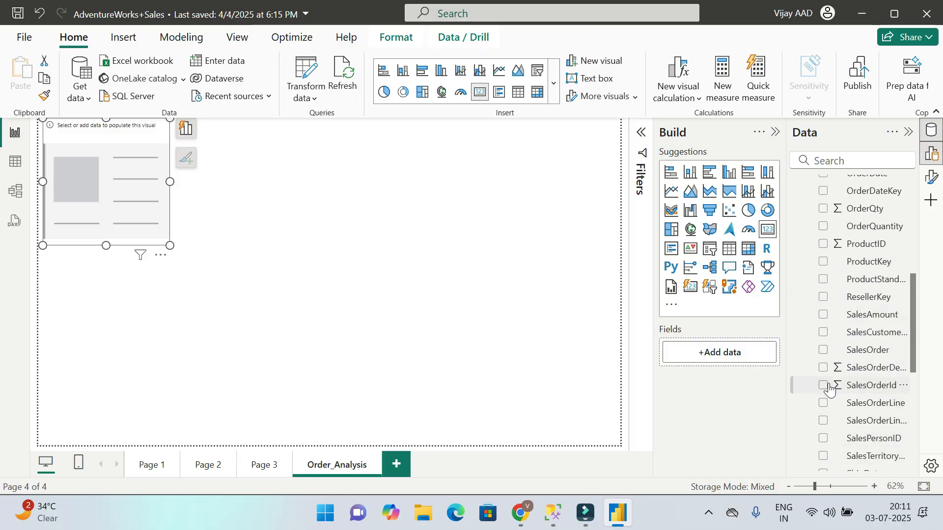
left_click(824, 385)
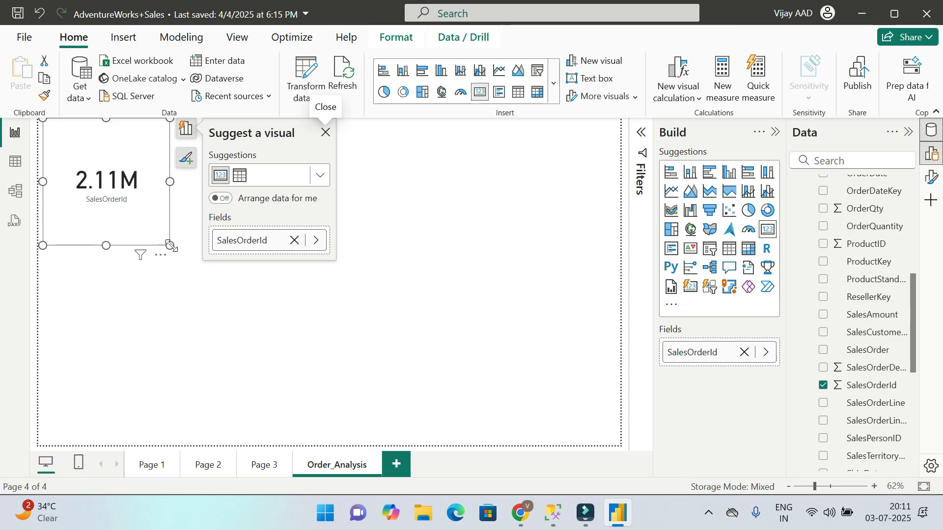
left_click_drag(170, 245, 149, 192)
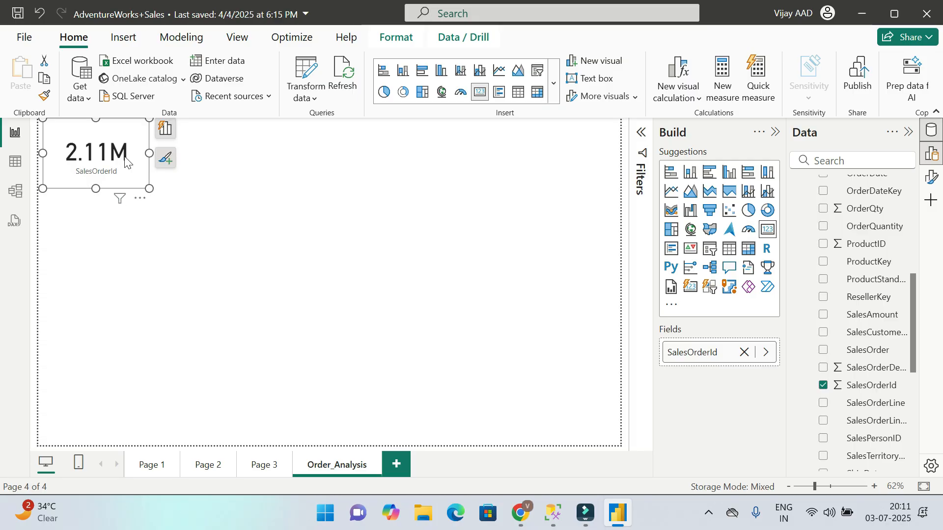
- Add a second card showing OrderQty from fact_Orders and align it beside the SalesOrderId card
left_click(229, 268)
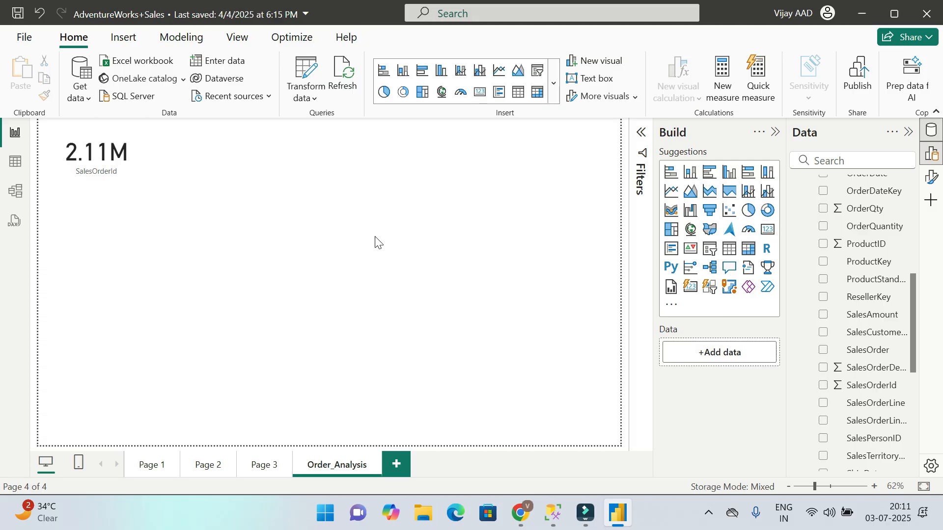
left_click(767, 228)
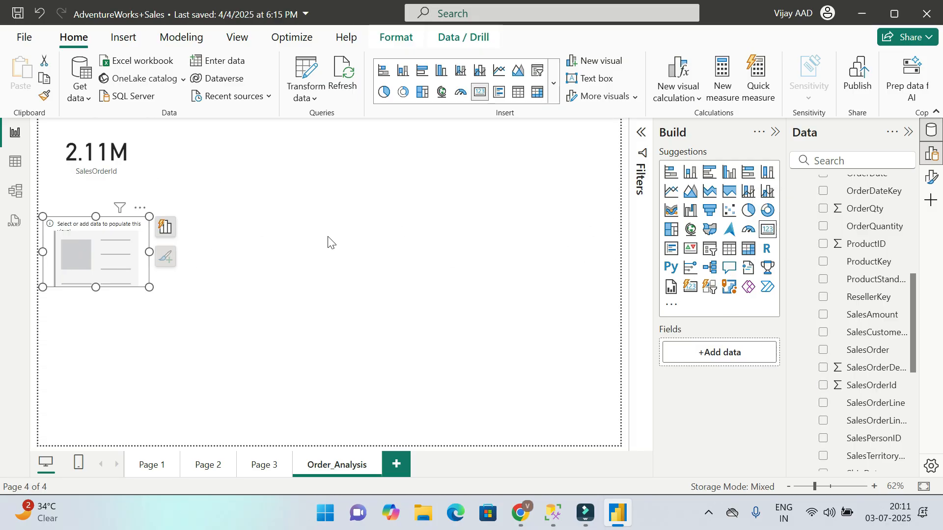
left_click_drag(85, 250, 220, 157)
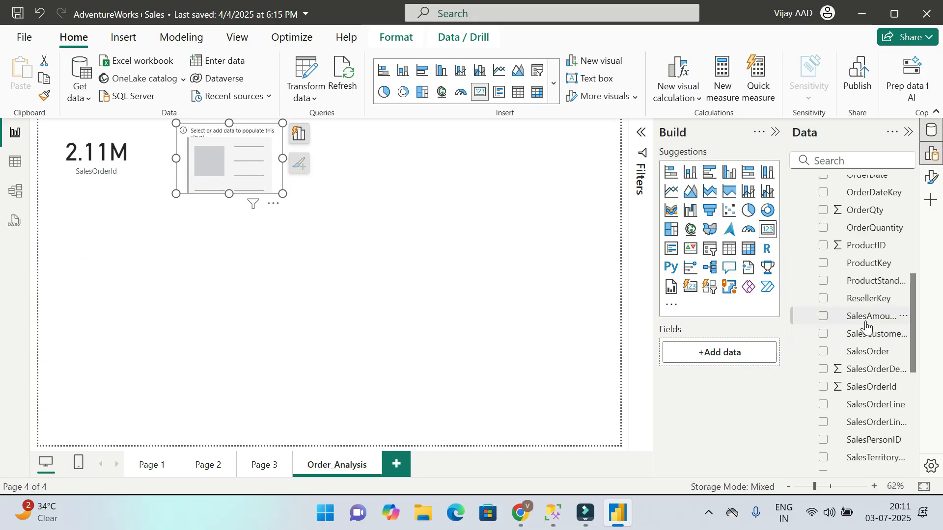
scroll(865, 326, "up", 3)
left_click(824, 282)
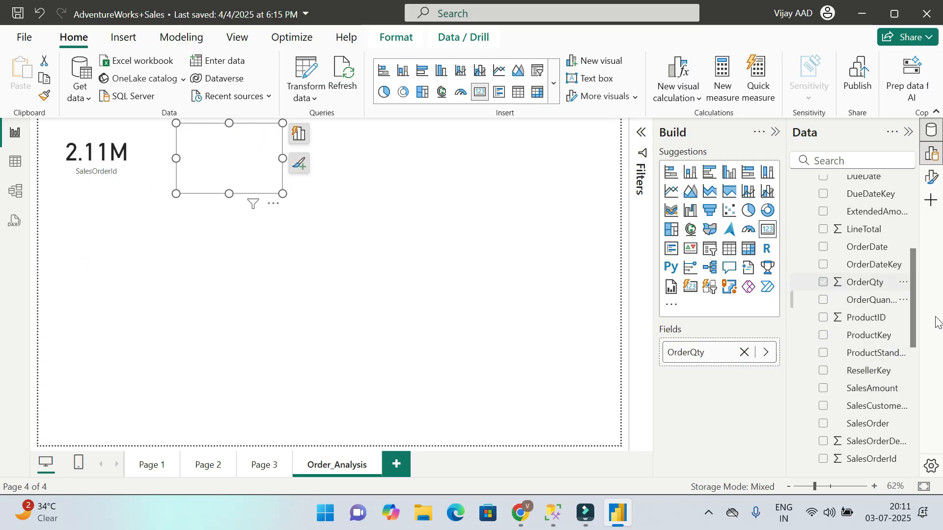
left_click(436, 130)
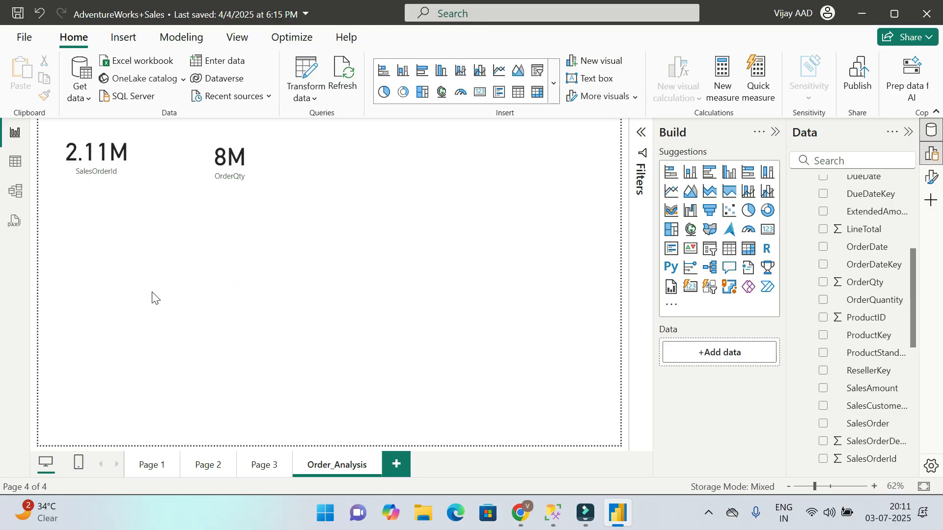
left_click(229, 158)
left_click_drag(230, 158, 232, 160)
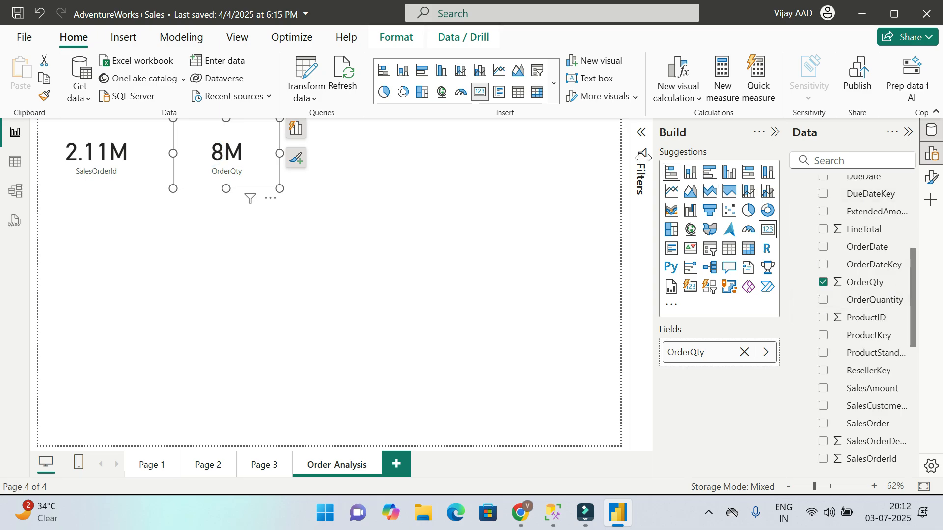
- Turn on the visual border and shadow for the OrderQty card
left_click(932, 177)
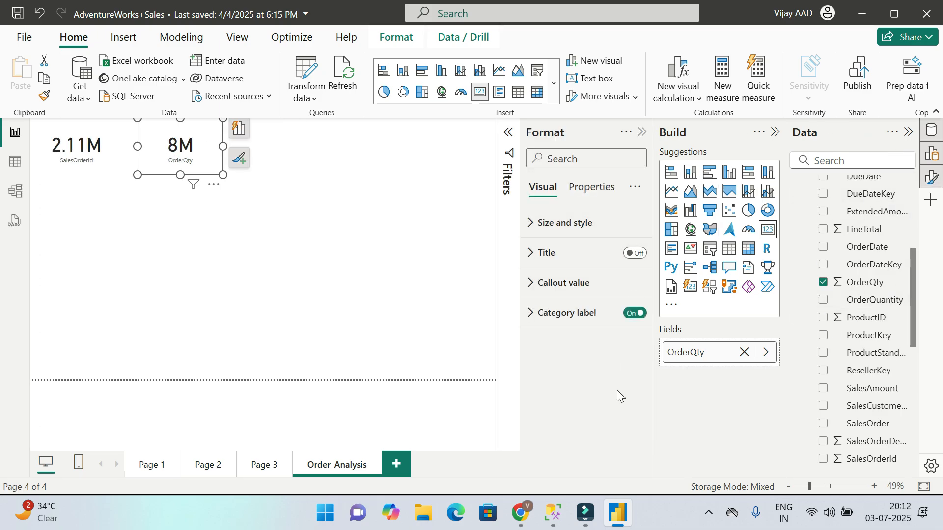
left_click(167, 164)
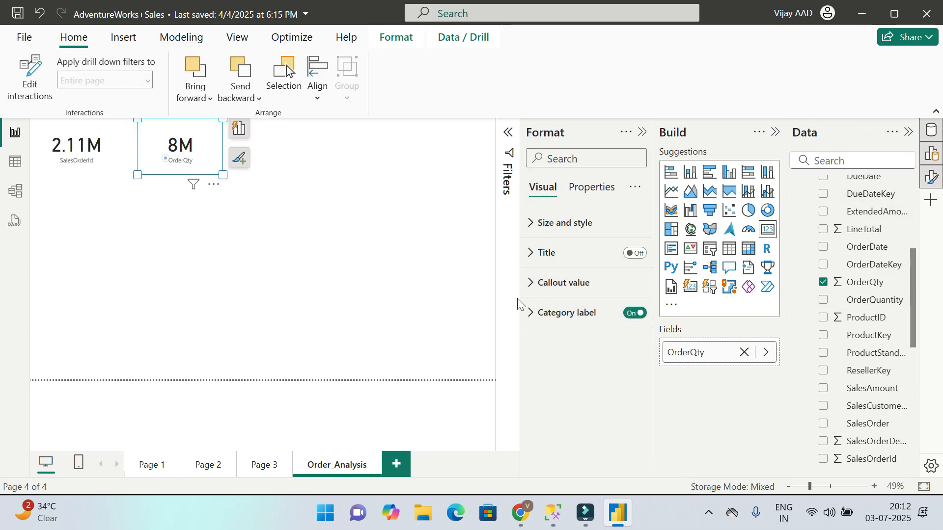
left_click(532, 235)
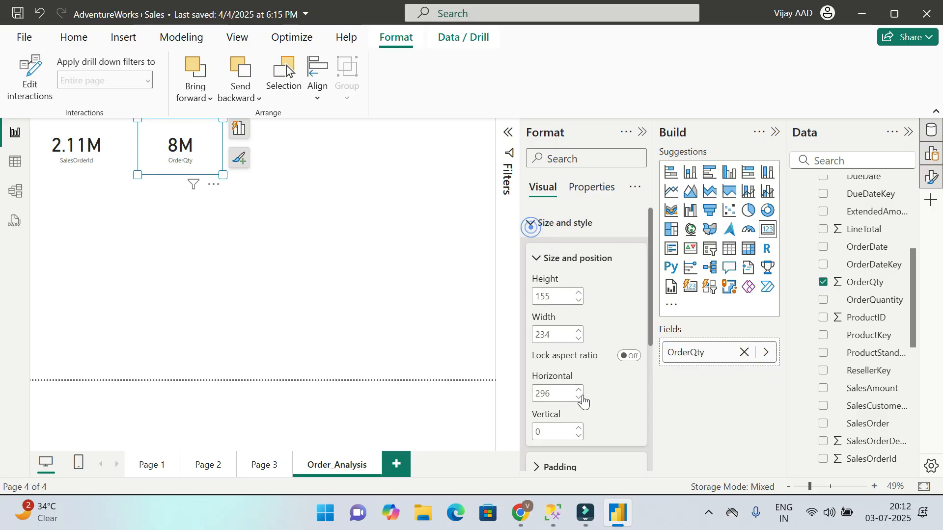
scroll(596, 357, "down", 5)
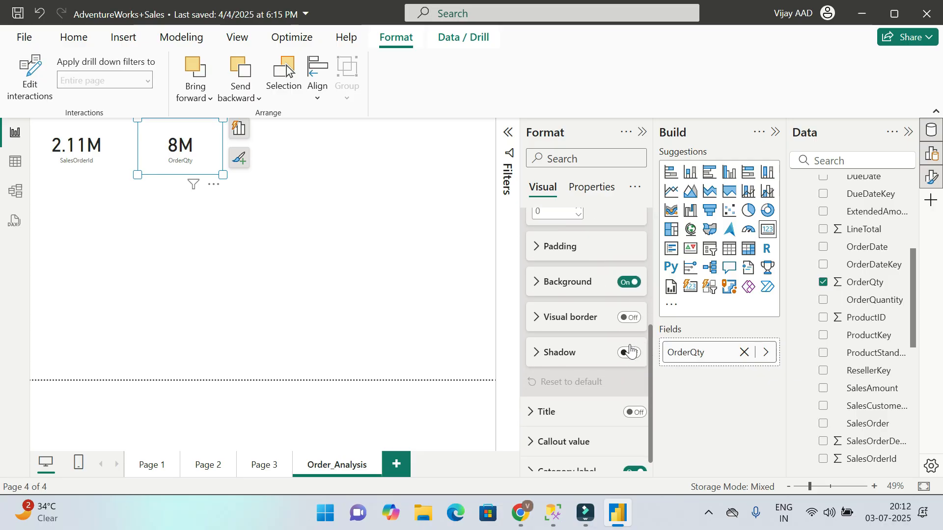
left_click(634, 317)
left_click_drag(629, 355, 640, 355)
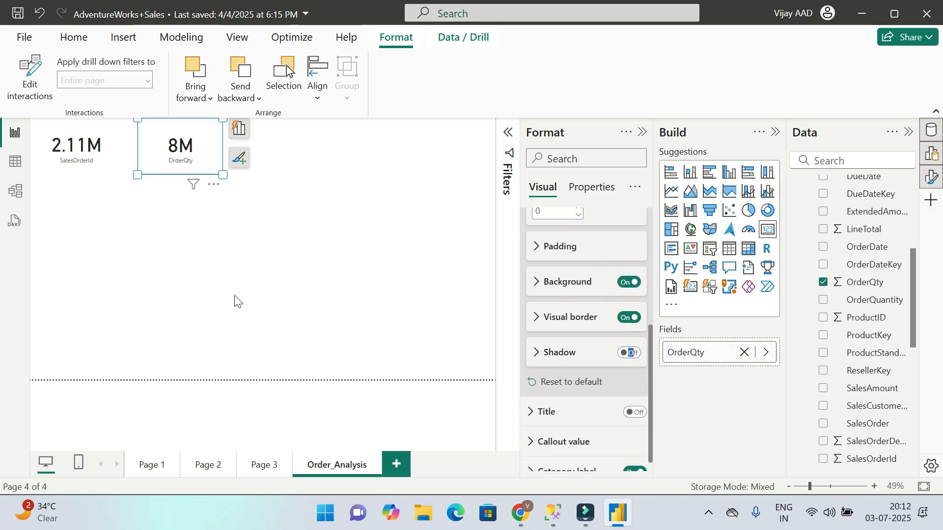
left_click(626, 351)
left_click(252, 267)
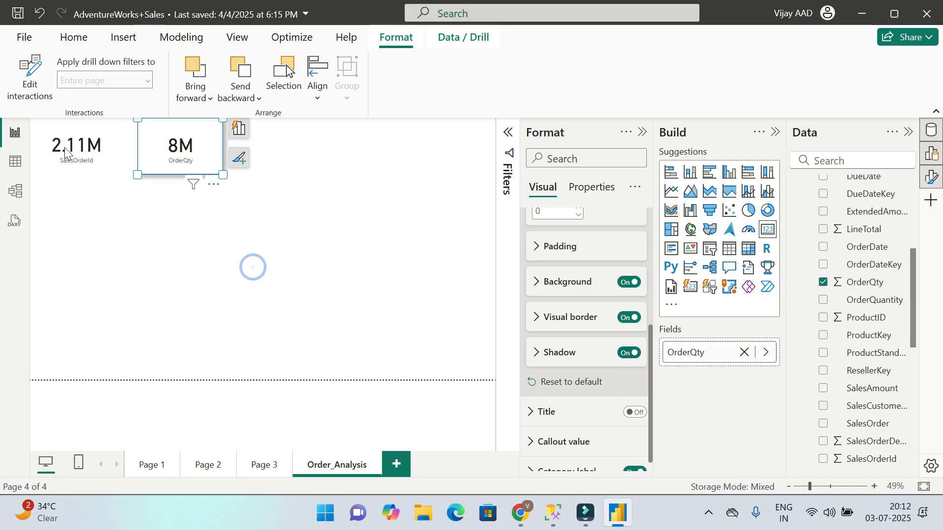
- Turn on the visual border and shadow for the SalesOrderId card and close the formatting options
scroll(599, 288, "down", 5)
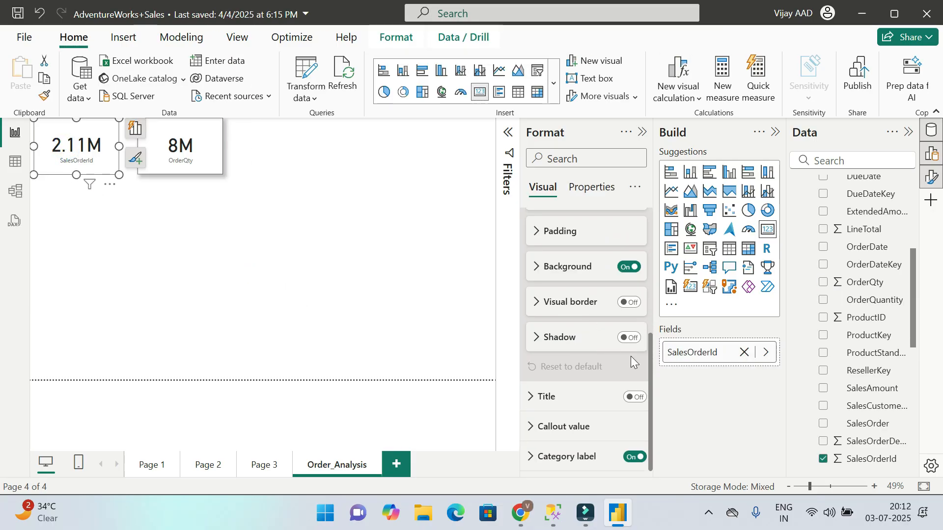
left_click(629, 338)
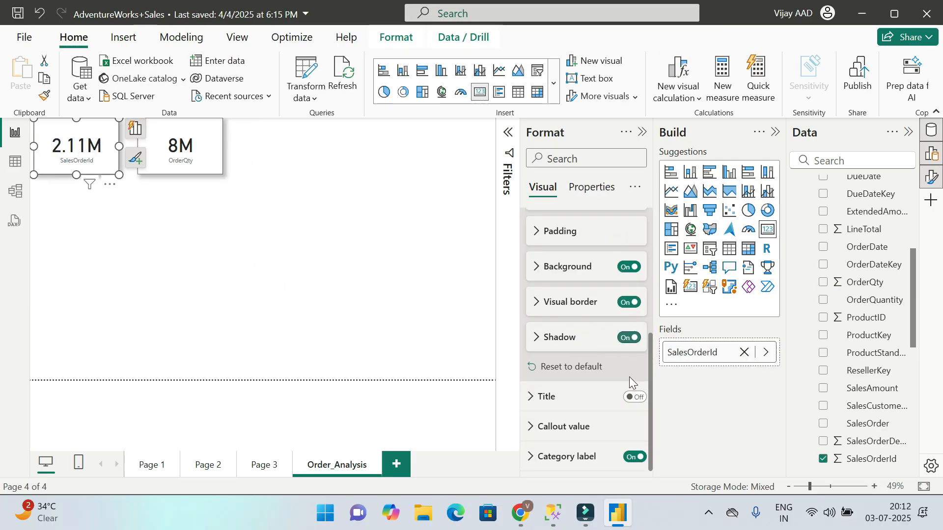
scroll(604, 230, "up", 5)
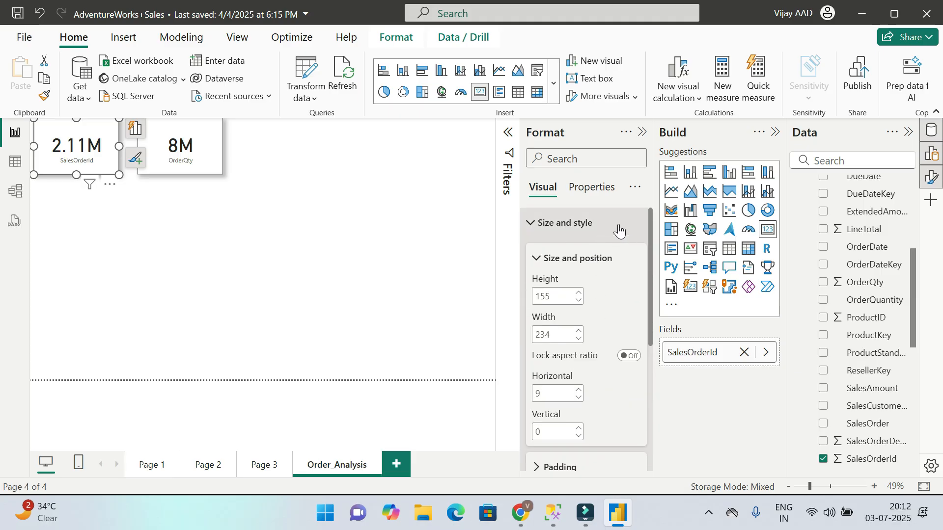
scroll(581, 219, "down", 5)
scroll(565, 275, "up", 5)
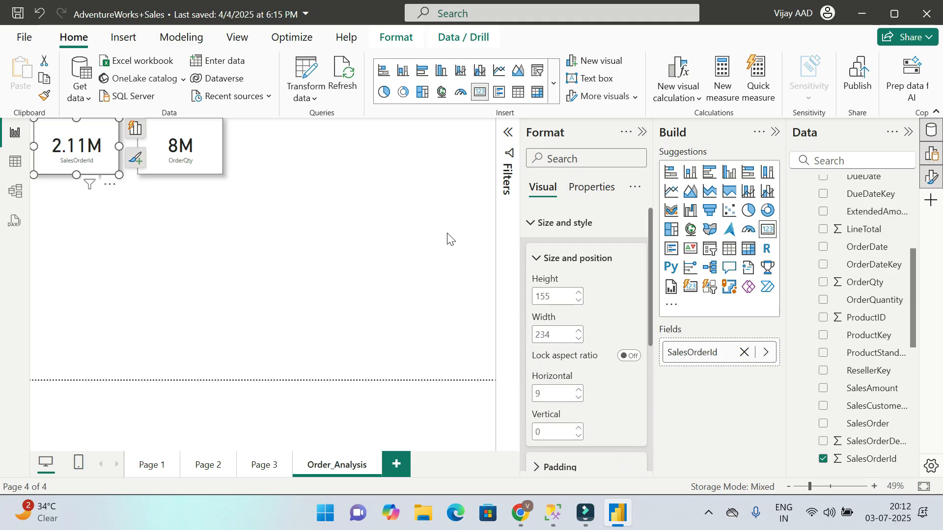
left_click(434, 248)
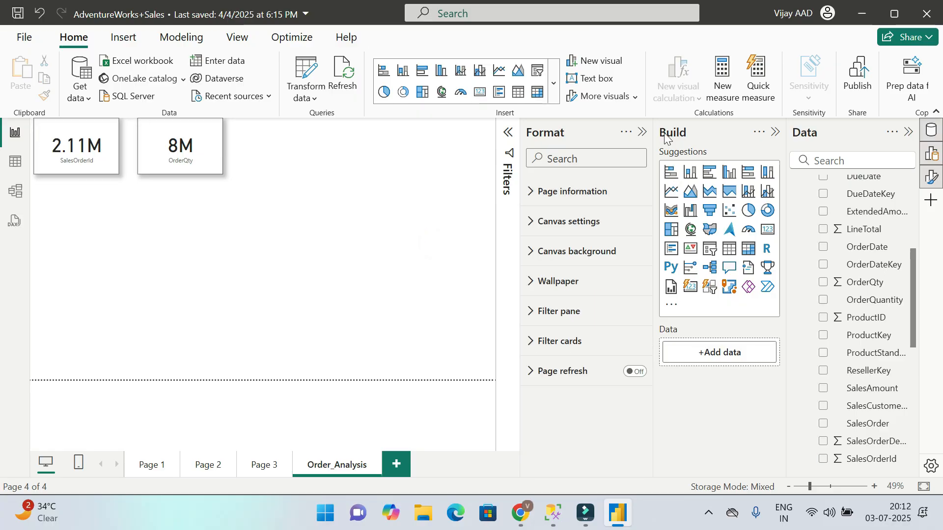
left_click(324, 215)
left_click(642, 132)
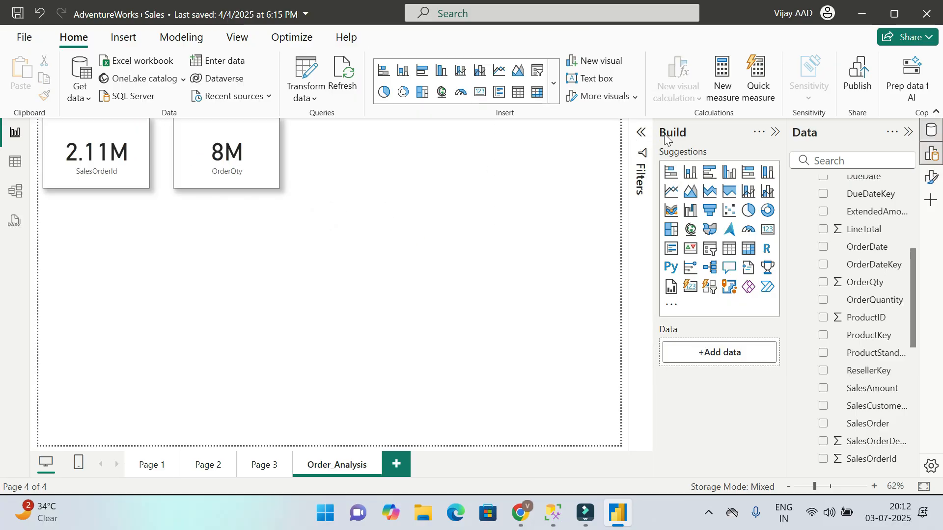
left_click(773, 133)
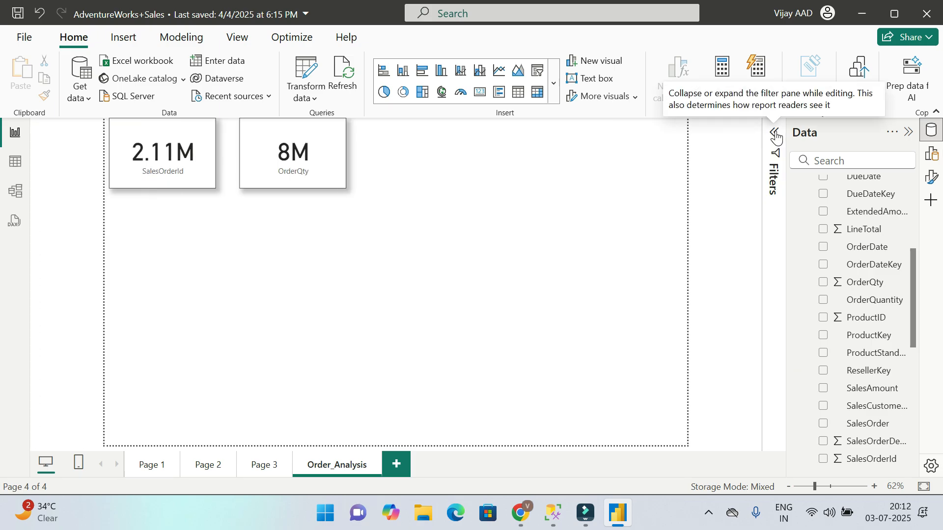
left_click(932, 154)
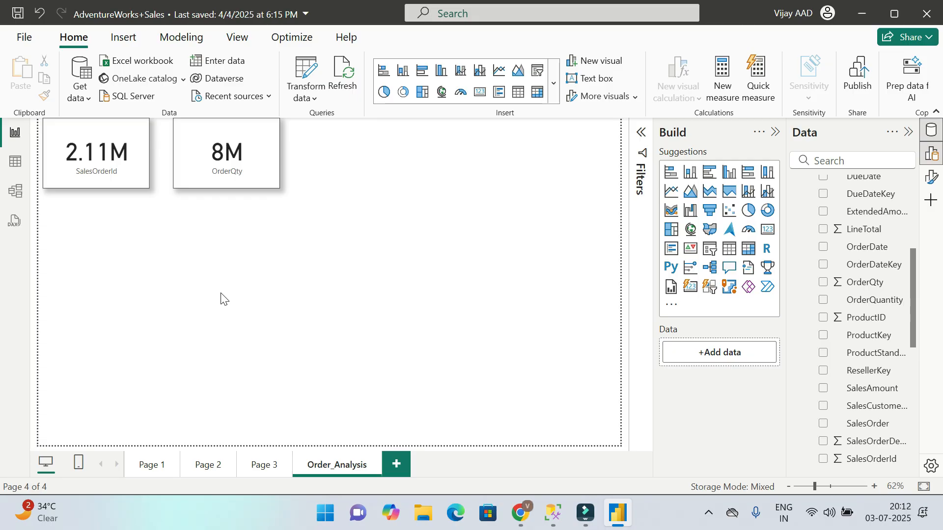
- Create a line chart of fact_Orders OrderQty by dim_Date FiscalYear and enlarge it below the two cards
left_click(801, 237)
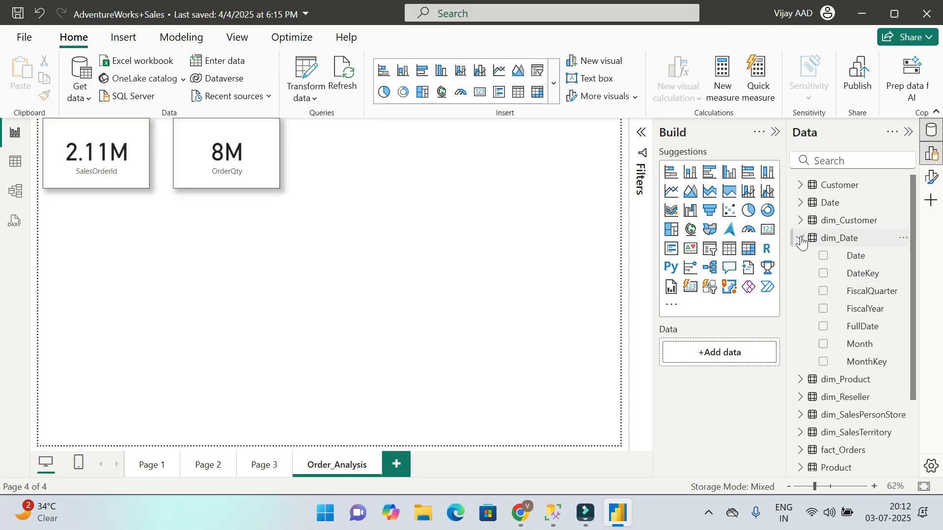
left_click(856, 312)
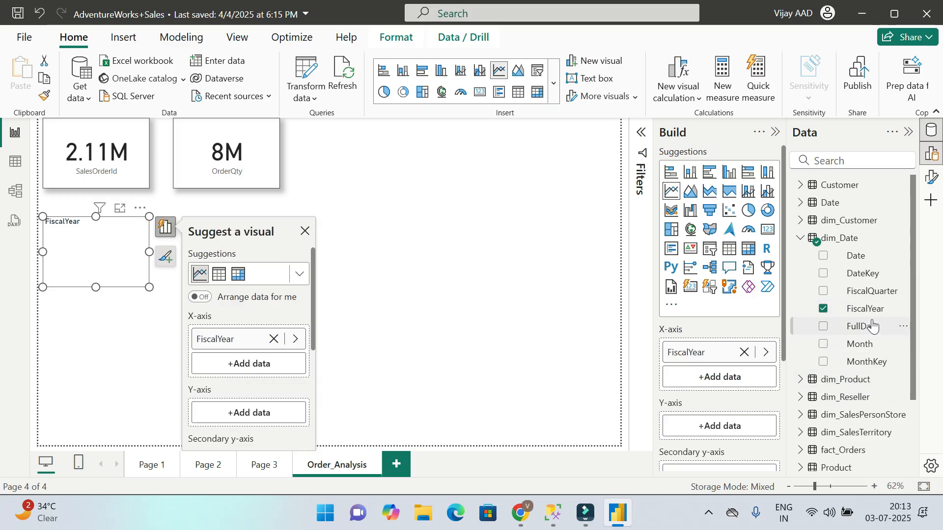
scroll(864, 344, "down", 2)
left_click(802, 358)
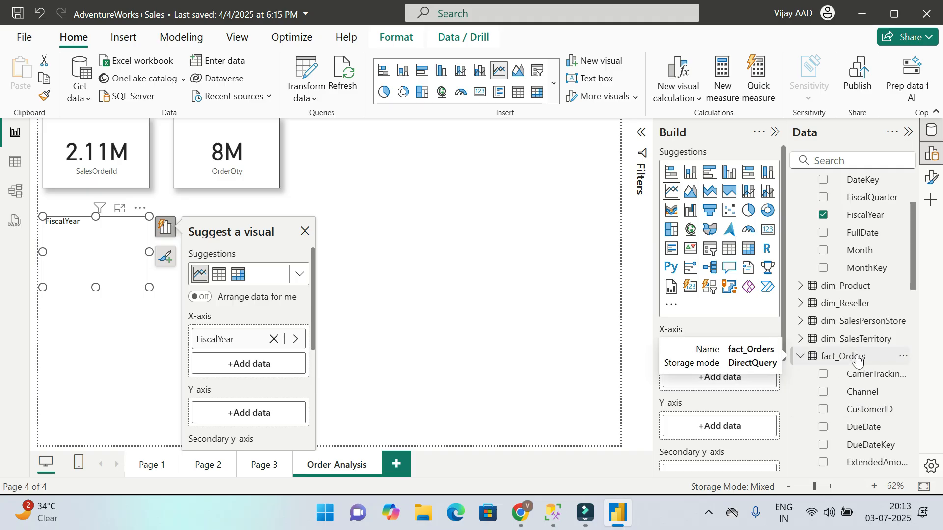
scroll(850, 383, "down", 5)
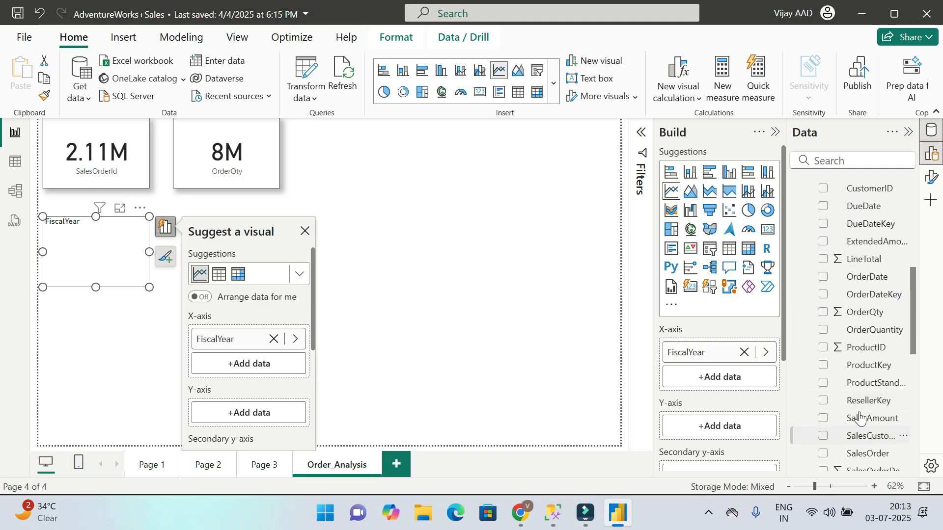
left_click(825, 314)
left_click_drag(149, 287, 301, 422)
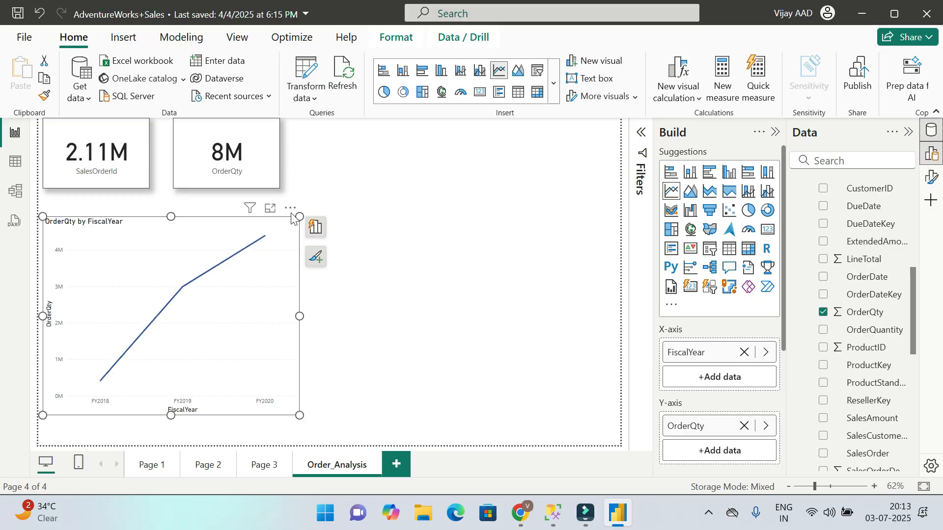
- Try sorting the line chart's fiscal years in descending order and restore the ascending order
left_click(291, 208)
mouse_move(376, 297)
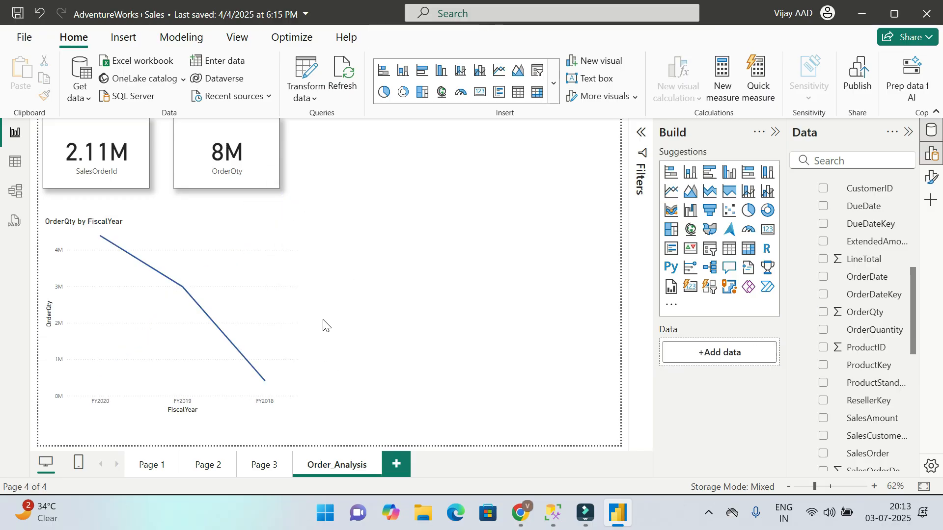
left_click(164, 295)
left_click(291, 208)
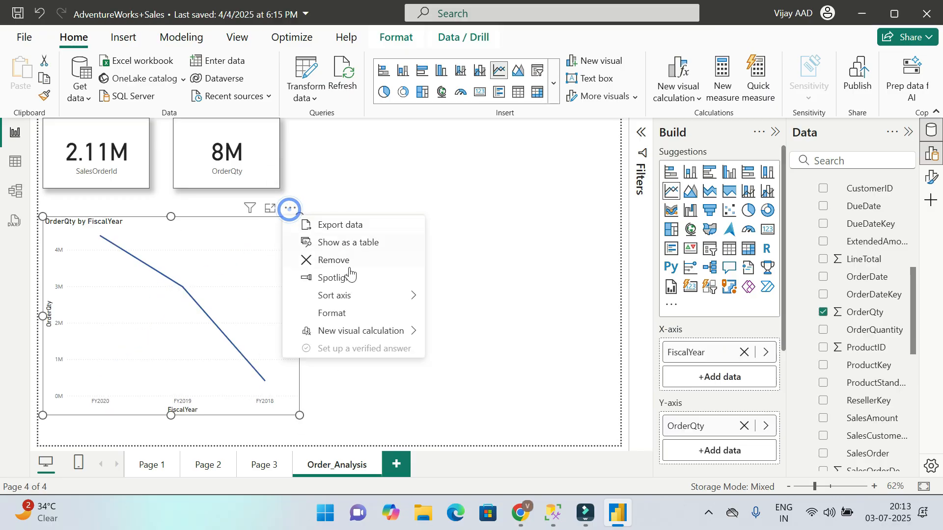
left_click(231, 319)
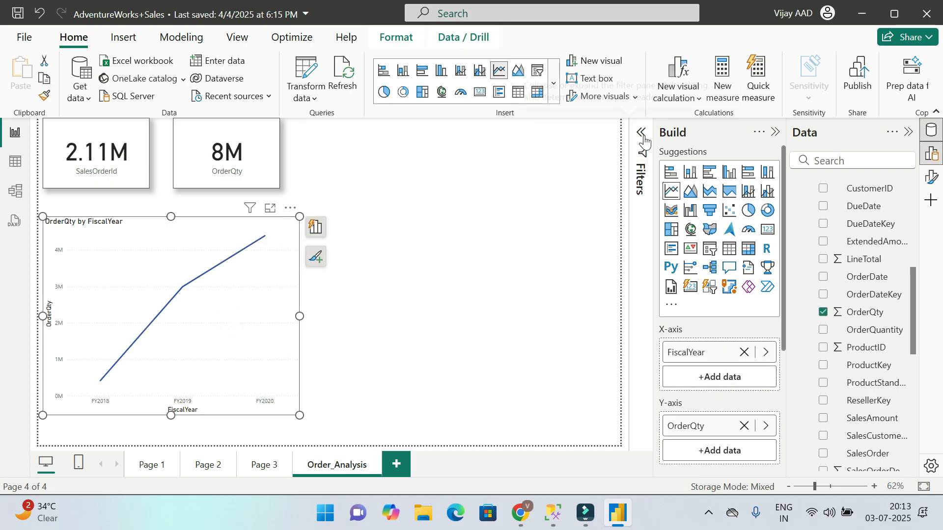
- Turn on data labels for the OrderQty by FiscalYear line chart
left_click(931, 177)
scroll(604, 312, "down", 5)
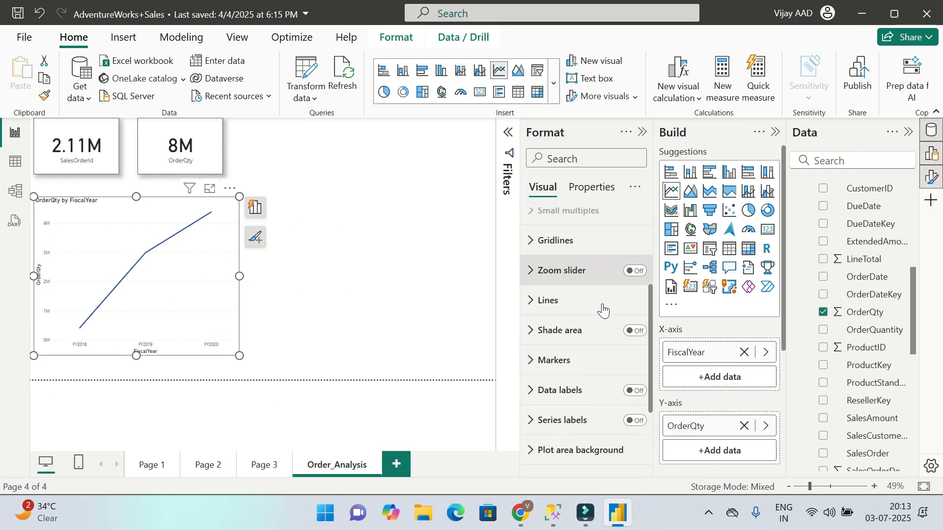
left_click(634, 307)
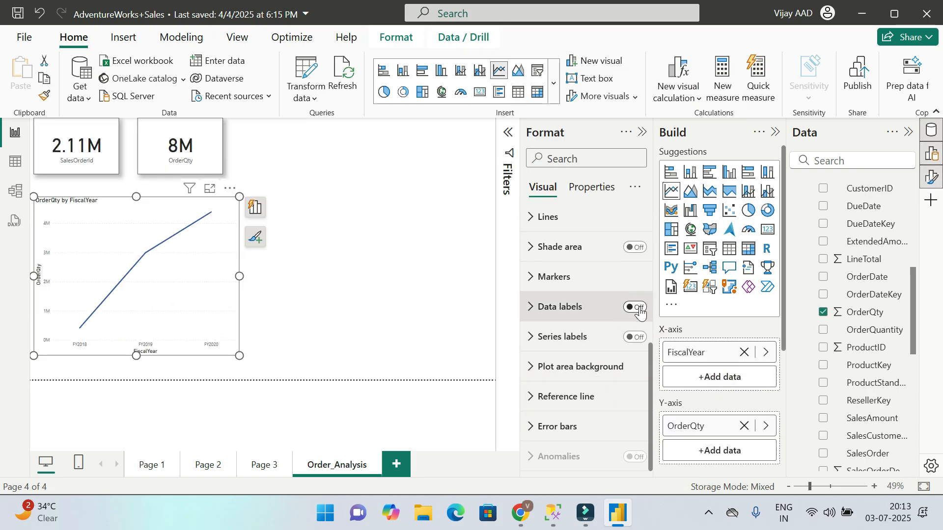
left_click(428, 334)
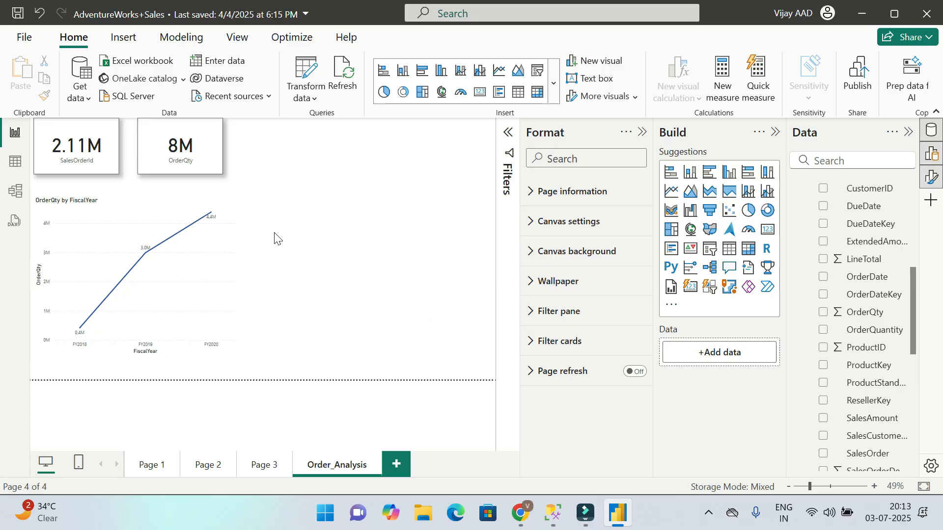
- Check the cross-filtering of the cards by selecting the FY2020 point on the line chart, and clear the selection
left_click(211, 215)
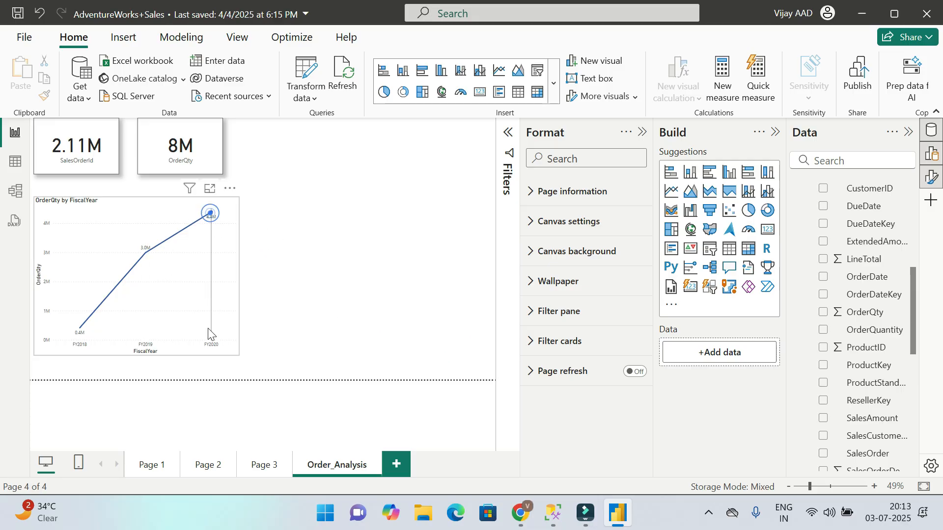
left_click(316, 332)
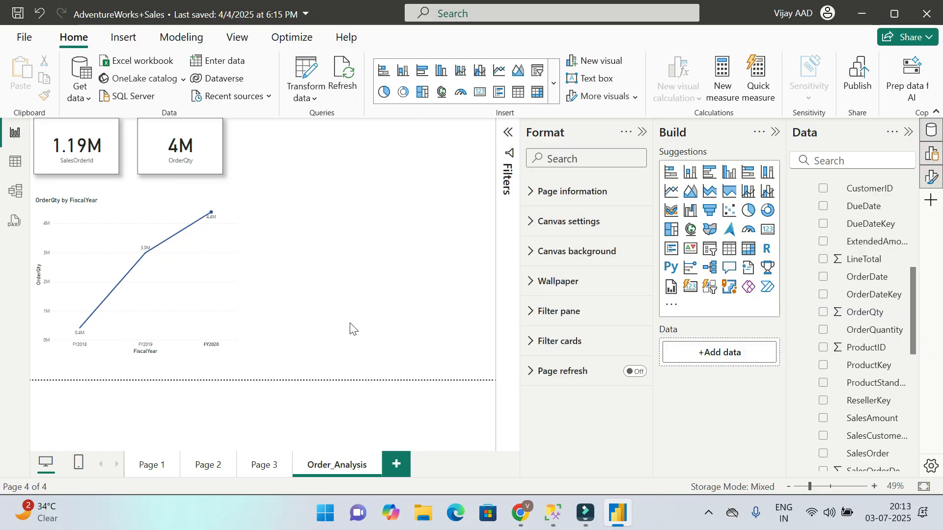
left_click(103, 265)
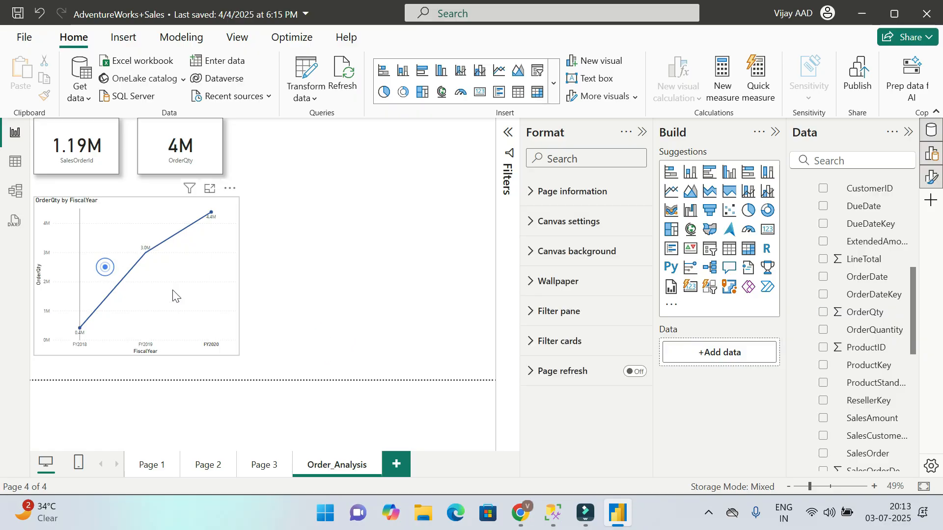
left_click(365, 299)
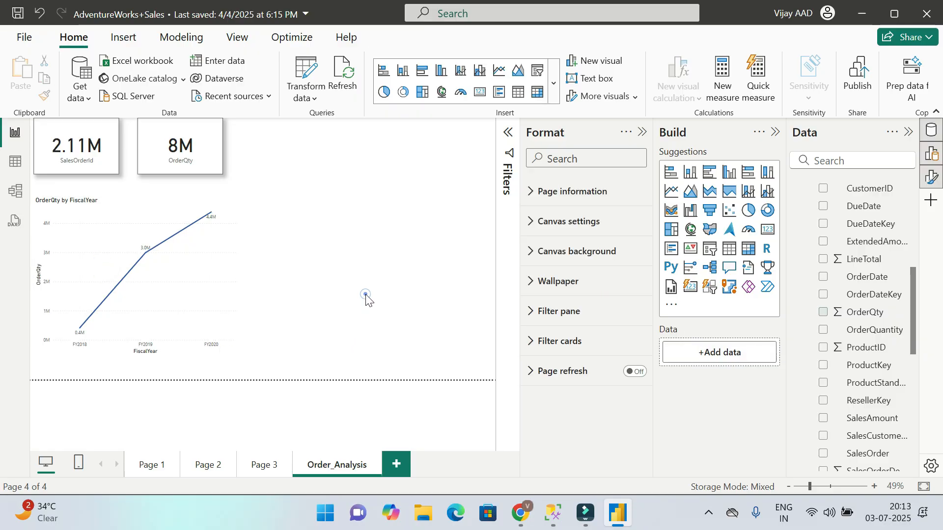
- Hide the Format pane, collapse the dim_Date table and bring the fact_Orders fields into view
left_click(643, 132)
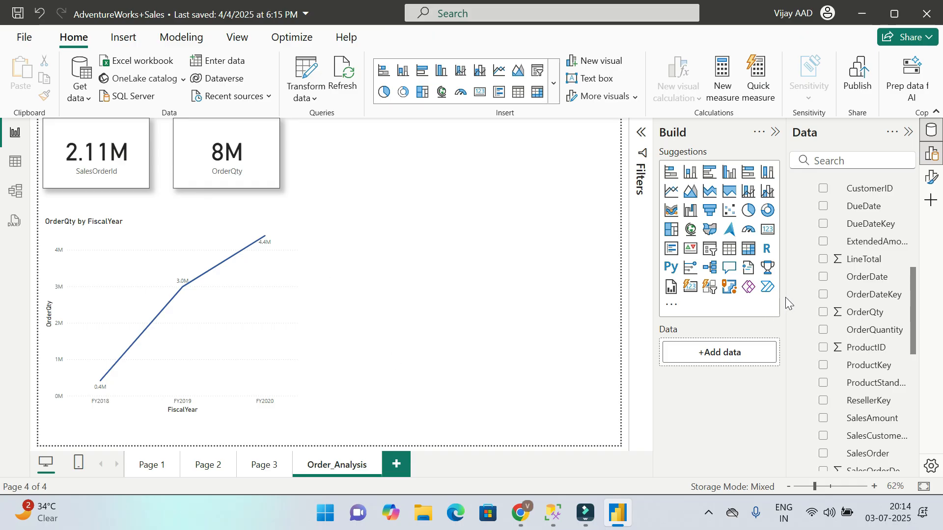
scroll(891, 314, "up", 10)
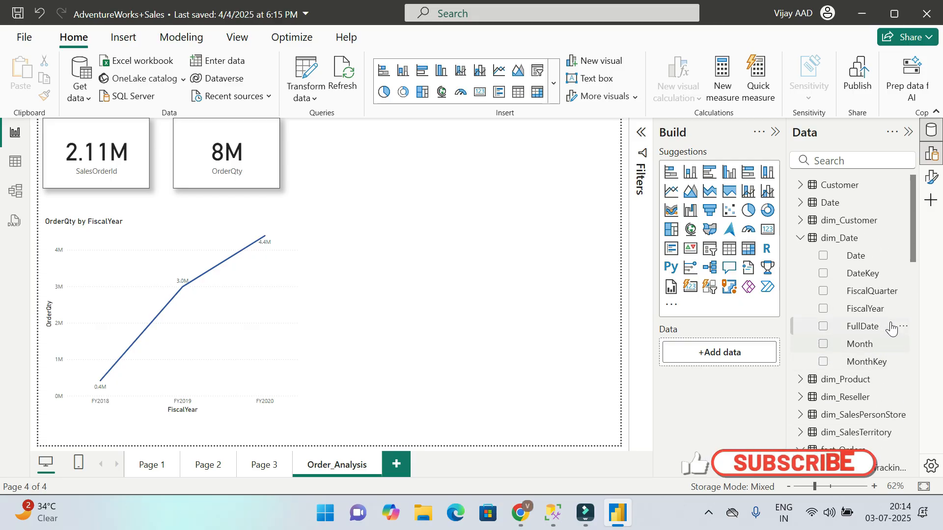
left_click(800, 239)
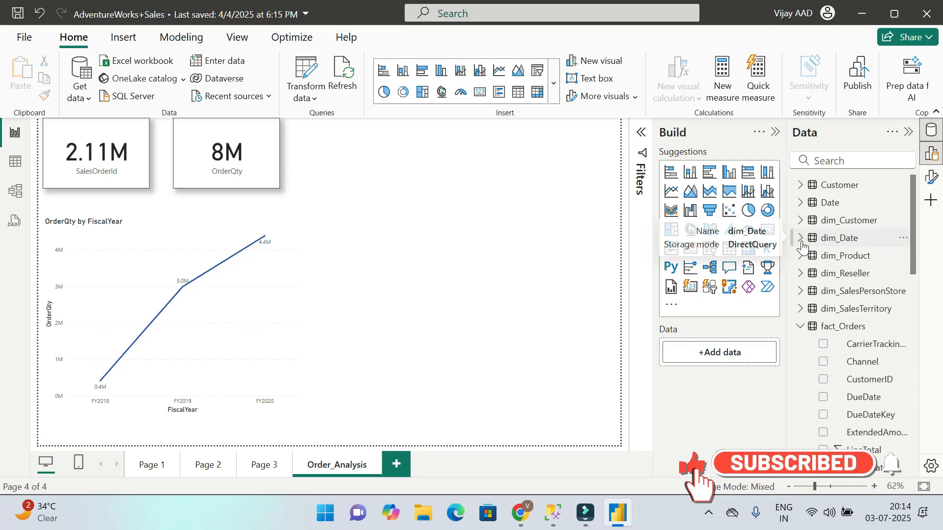
scroll(864, 314, "down", 3)
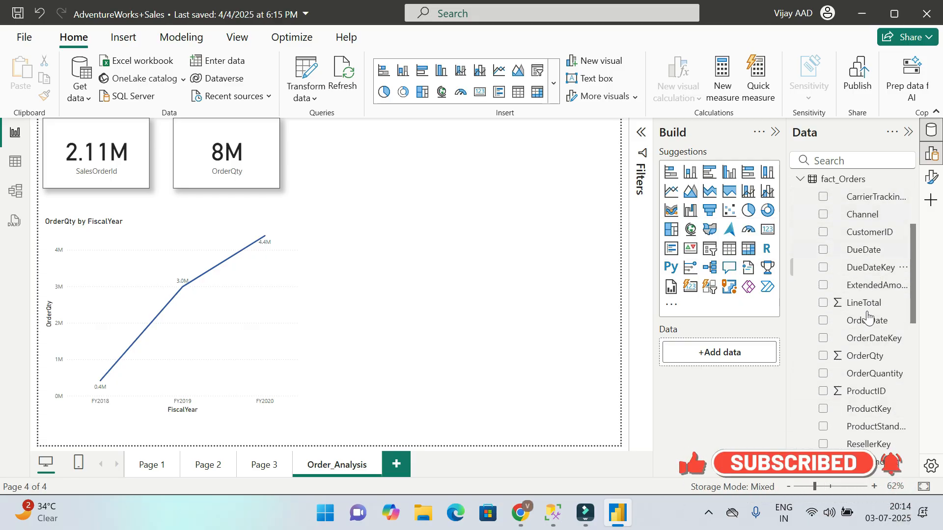
scroll(886, 376, "down", 3)
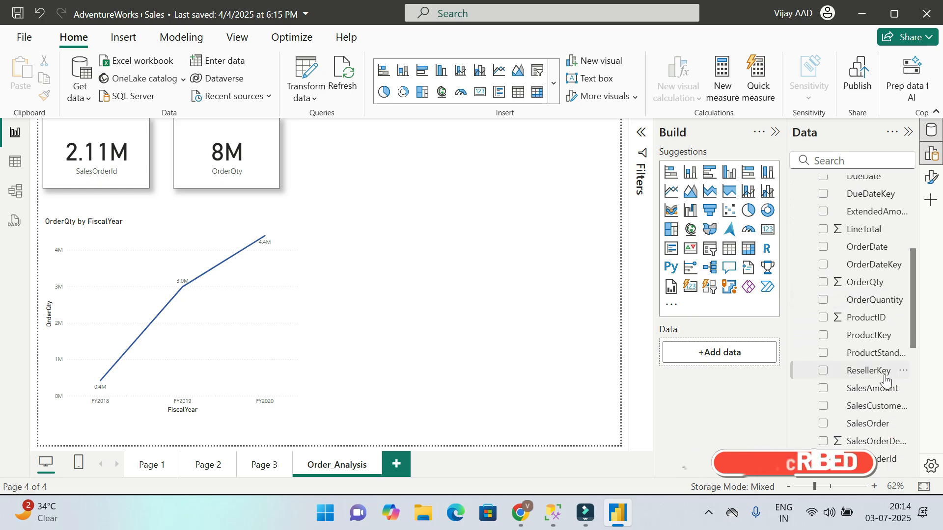
scroll(879, 376, "up", 3)
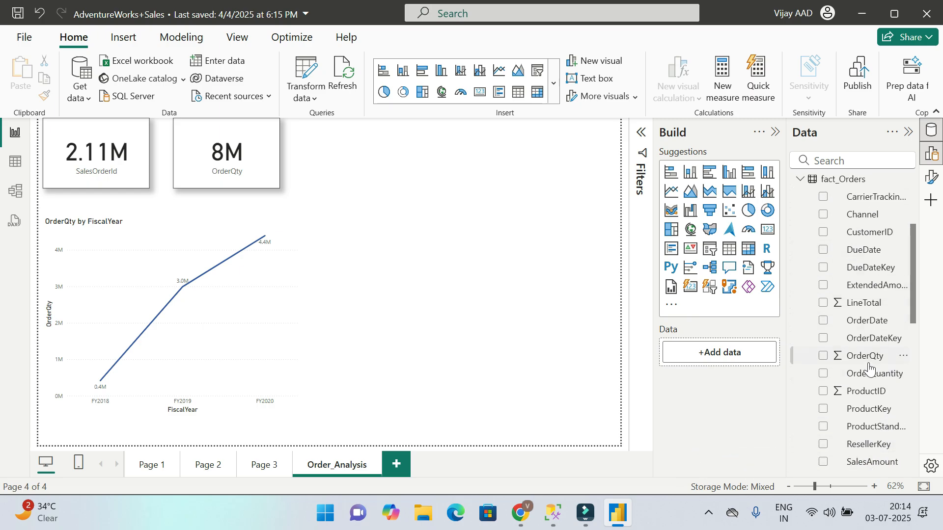
left_click(823, 355)
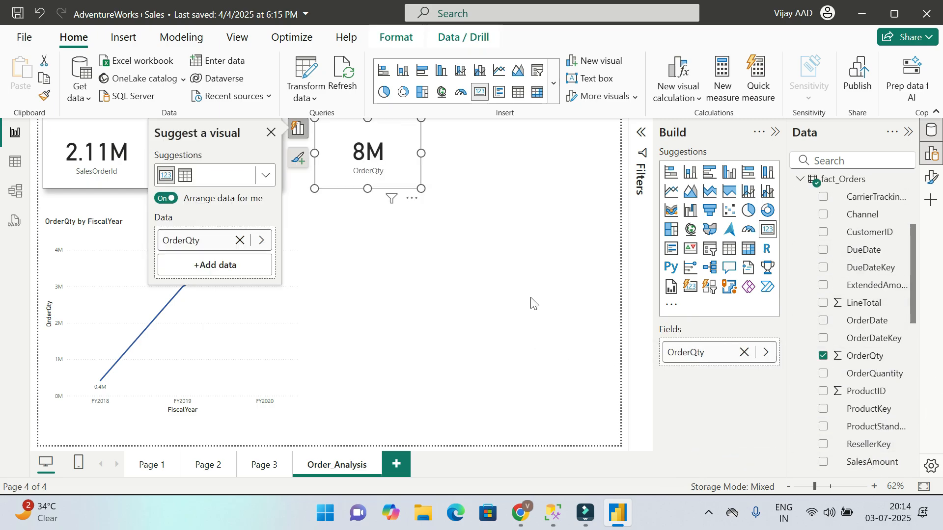
left_click_drag(364, 160, 472, 352)
key("Delete")
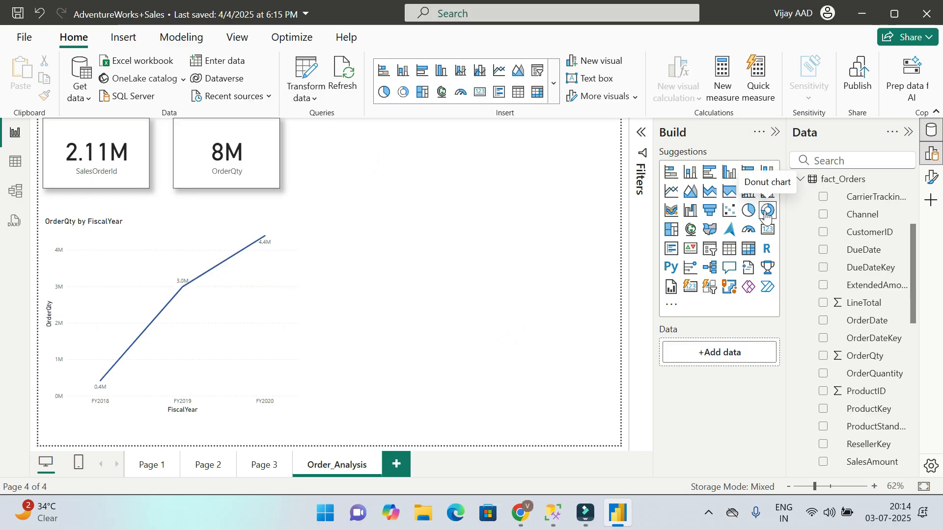
- Create a pie chart of fact_Orders OrderQty by dim_Customer CountryRegion and enlarge it beside the line chart
left_click_drag(377, 161, 480, 359)
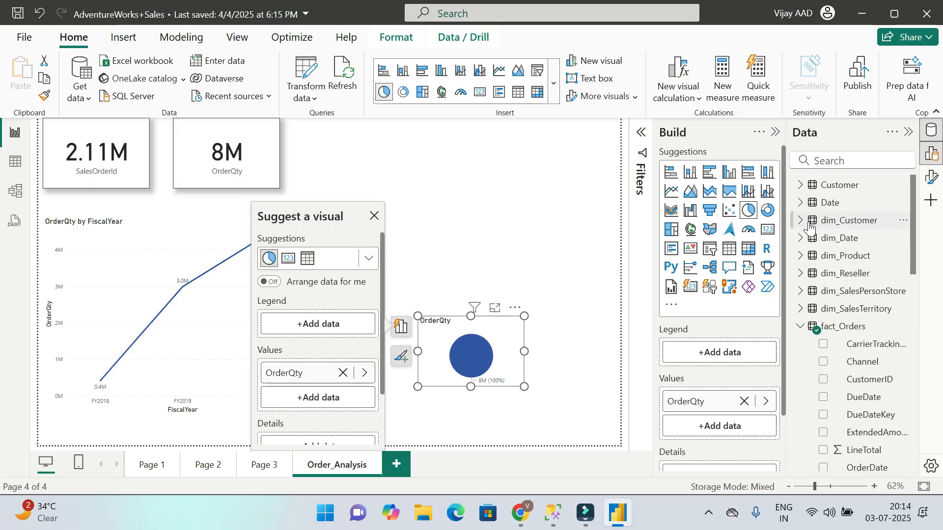
left_click(800, 221)
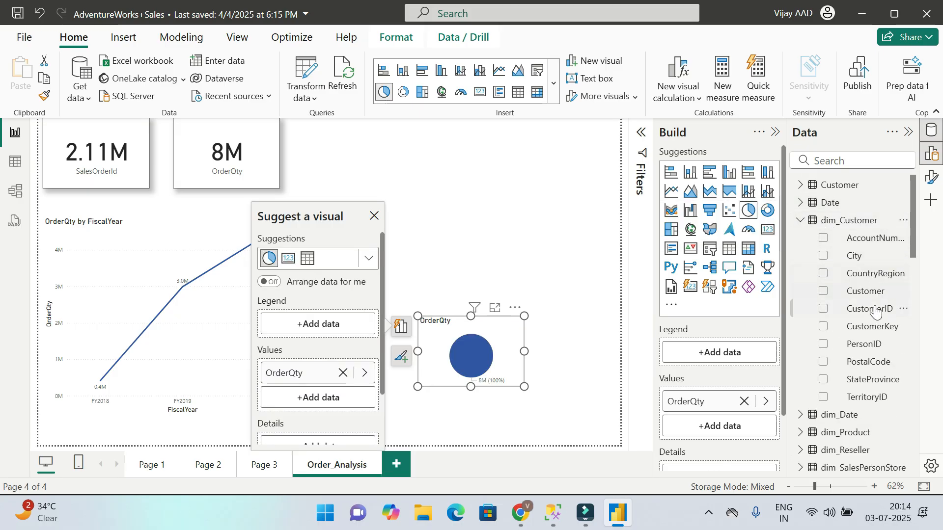
scroll(877, 316, "down", 3)
scroll(877, 317, "up", 3)
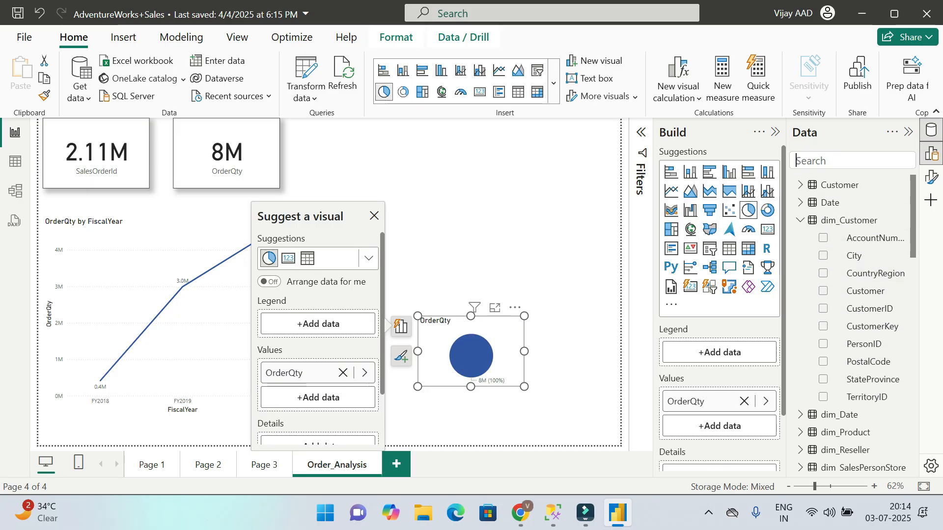
left_click(823, 273)
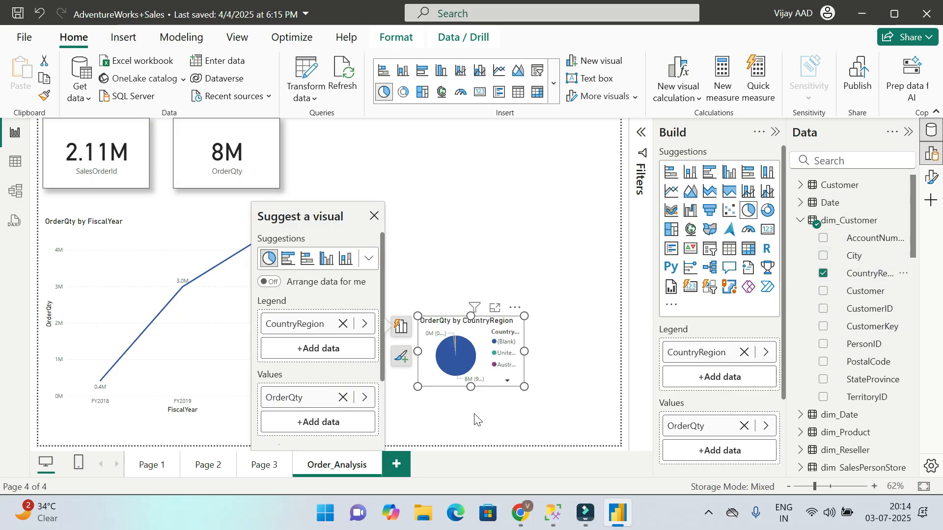
left_click(373, 216)
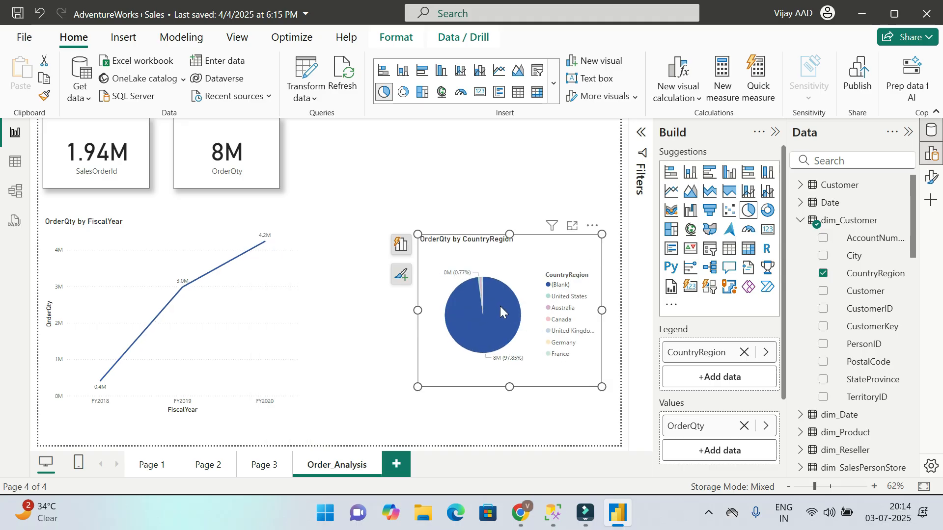
left_click_drag(401, 234, 365, 253)
- Filter the pie chart's CountryRegion with basic filtering to include every country except (Blank)
left_click(642, 162)
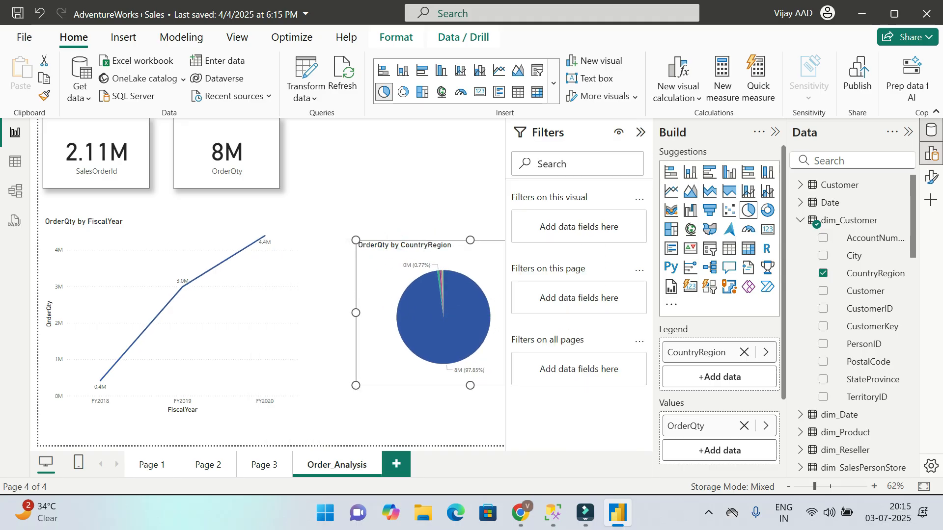
left_click(608, 222)
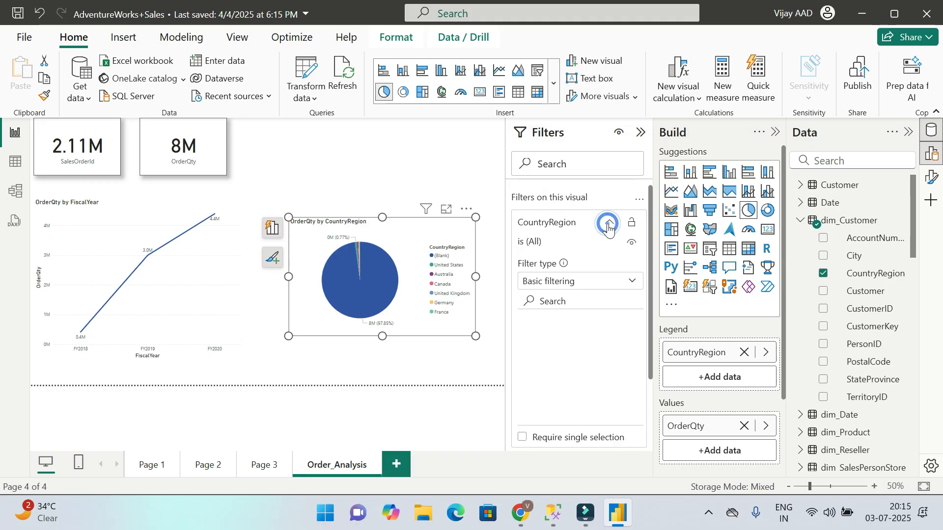
left_click(529, 321)
left_click(529, 338)
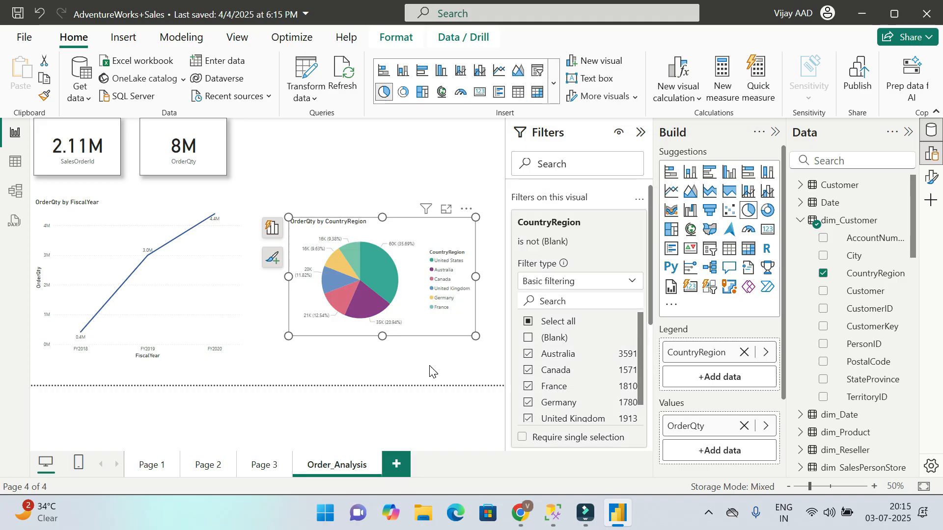
key("Escape")
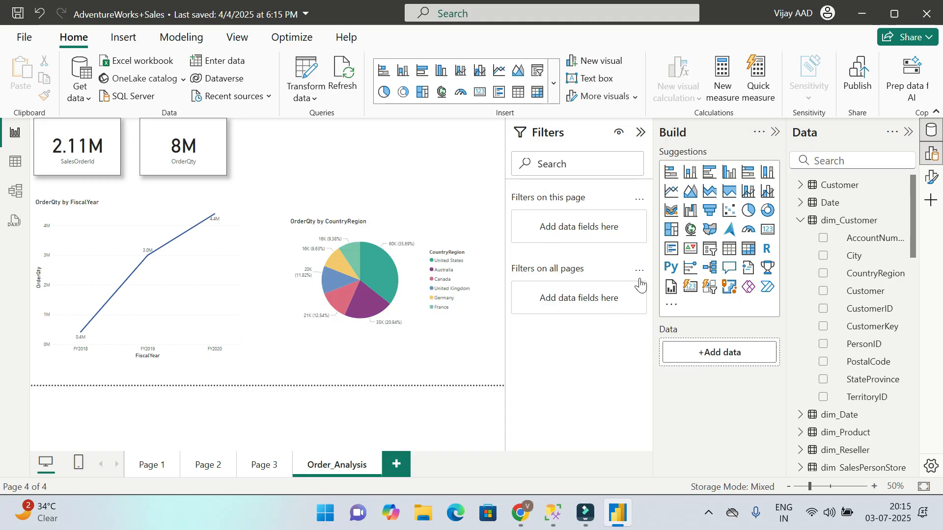
- Enlarge the CountryRegion pie chart toward the page's lower and outer edges and select its Australia slice
left_click(396, 295)
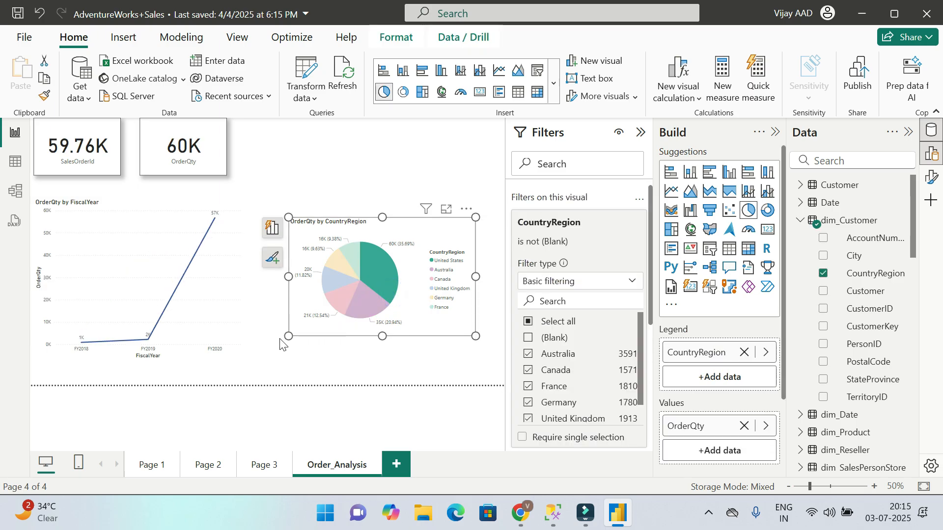
left_click_drag(288, 337, 283, 373)
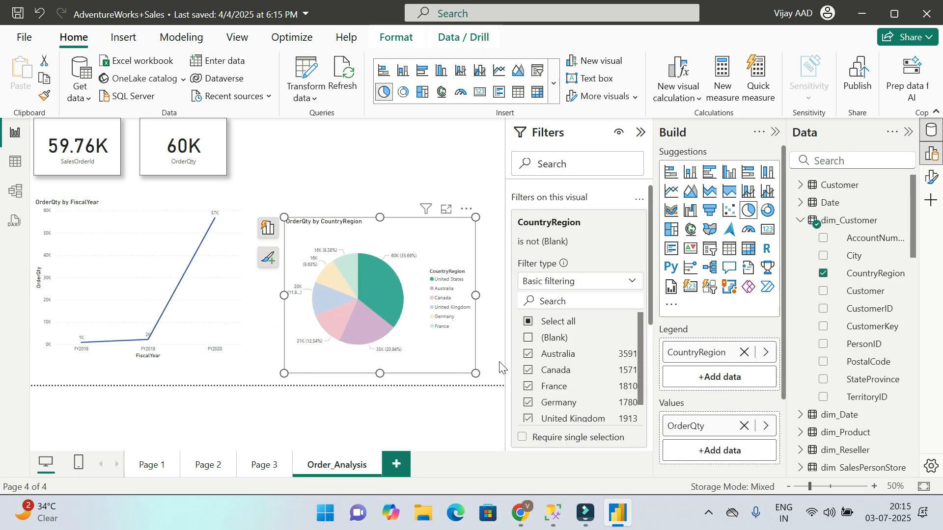
left_click_drag(475, 373, 498, 384)
left_click(378, 334)
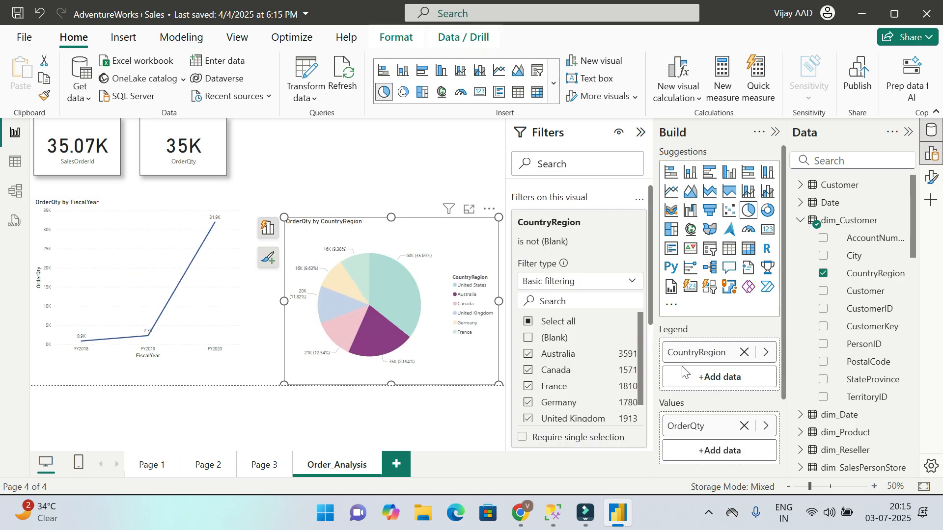
- Turn on the visual border and shadow for the OrderQty by CountryRegion pie chart
left_click(931, 176)
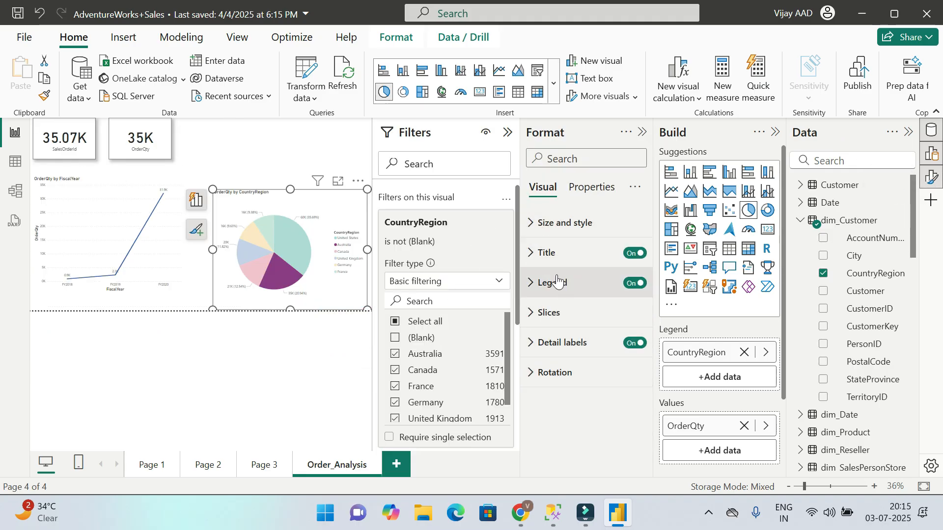
left_click(549, 239)
scroll(584, 255, "down", 5)
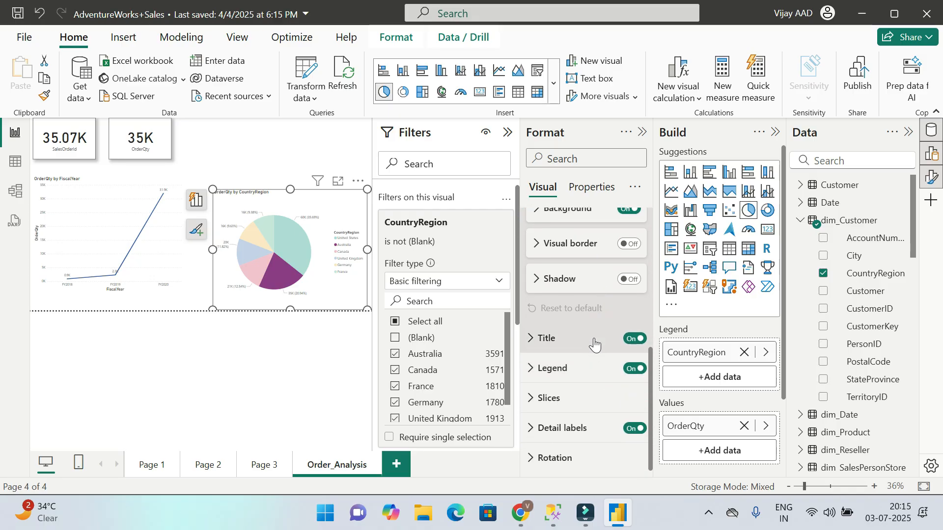
left_click(633, 279)
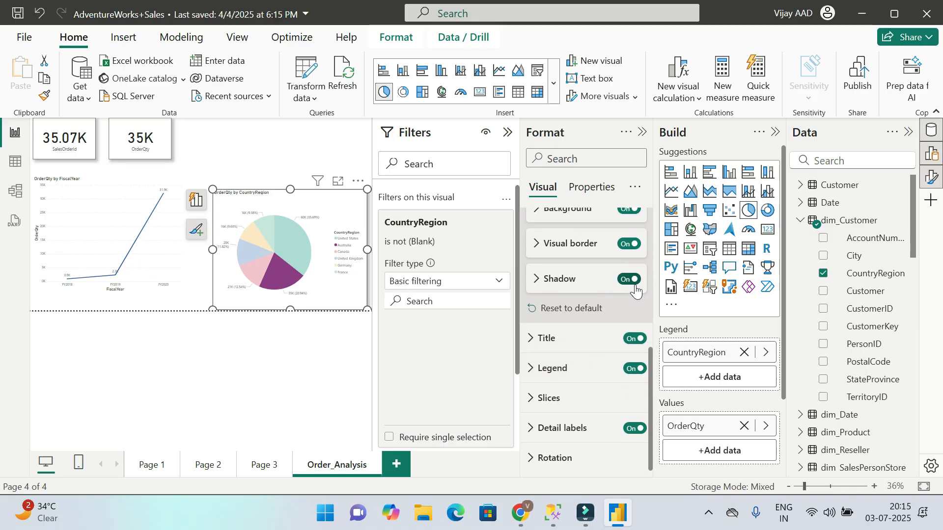
- Turn on the visual border and shadow for the OrderQty by FiscalYear line chart
left_click(167, 281)
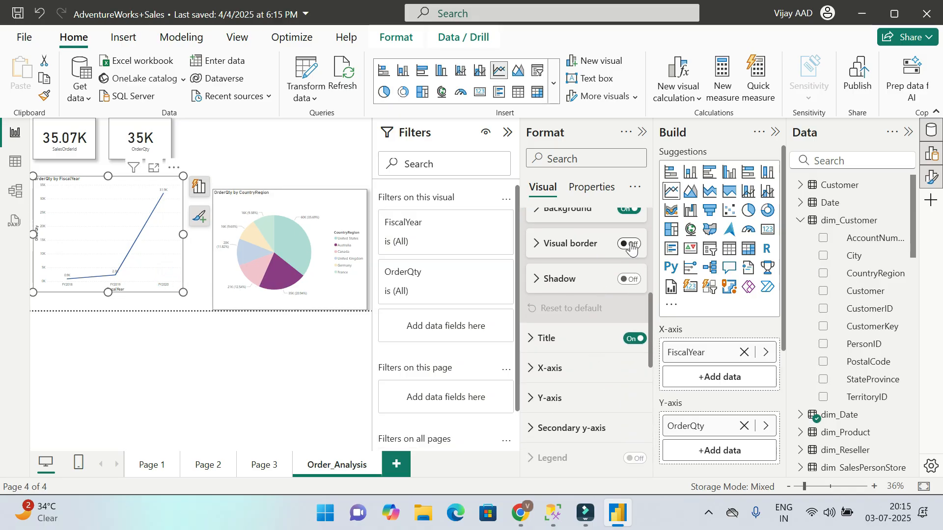
left_click(629, 282)
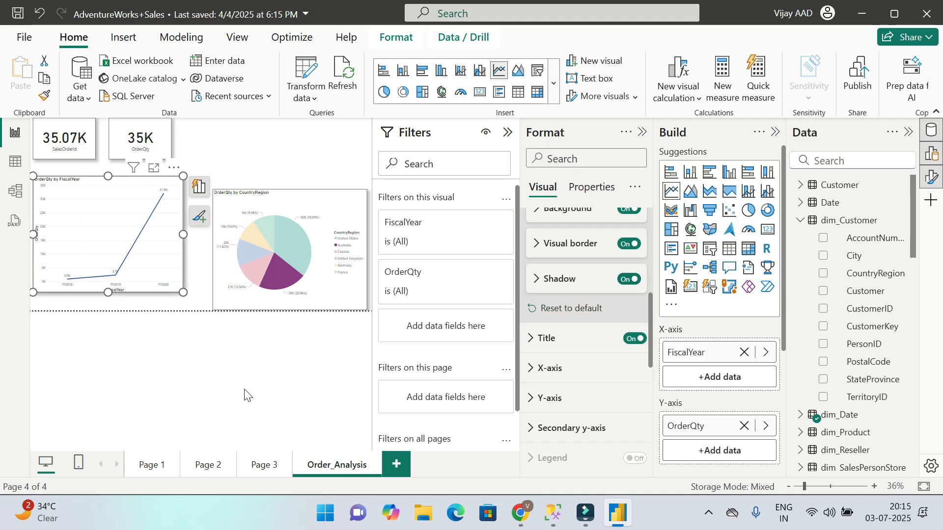
left_click(257, 397)
- Enlarge the FiscalYear line chart to nearly reach the pie chart and the page's lower edge, leaving a small gap
left_click(150, 255)
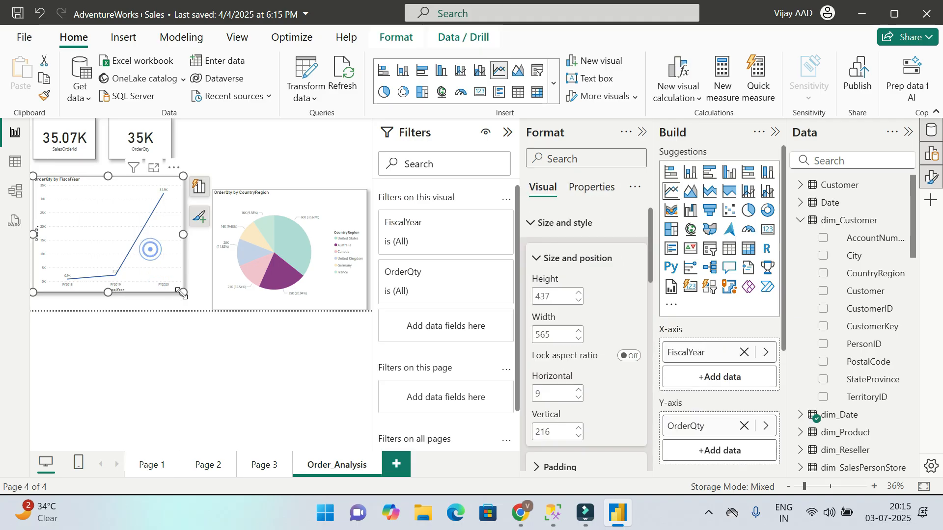
left_click_drag(183, 293, 209, 309)
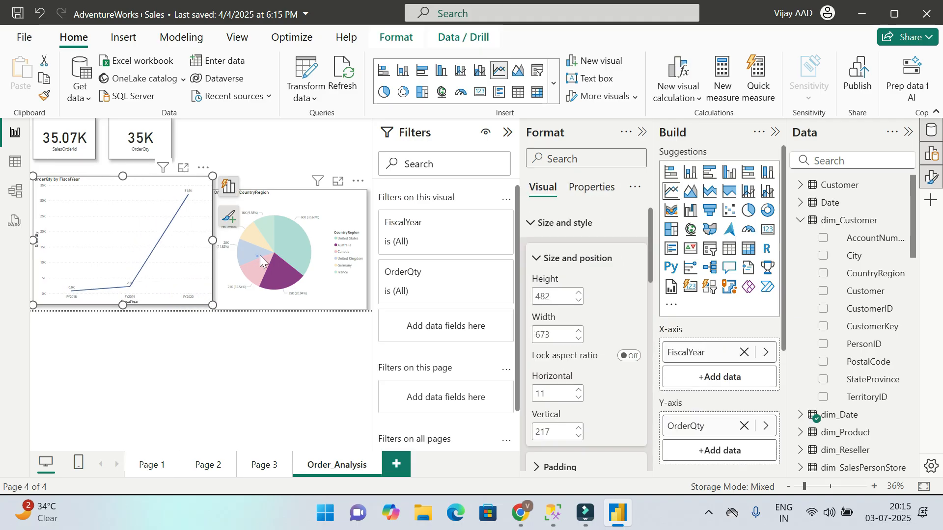
left_click(259, 256)
left_click(211, 298)
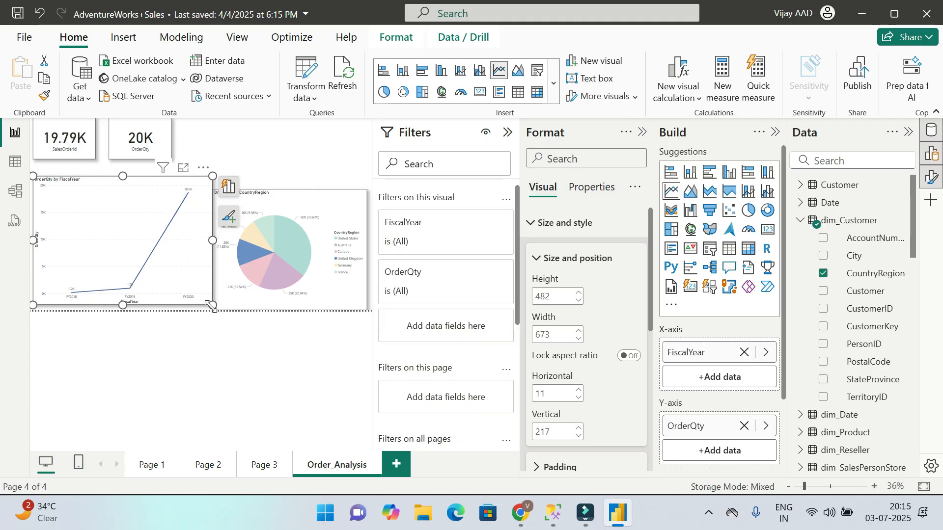
left_click_drag(211, 307, 206, 311)
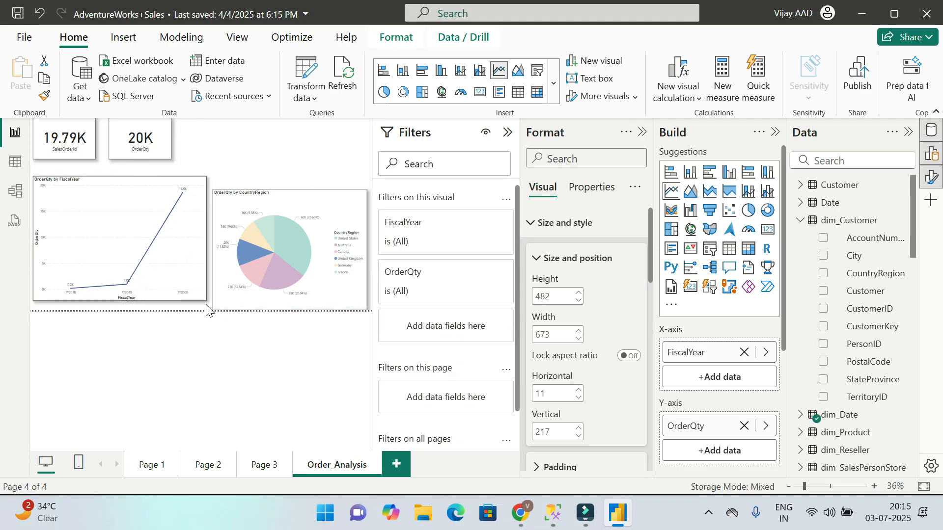
- Move the pie chart to about horizontal 700, vertical 217, and resize it to match the line chart's height
left_click(265, 237)
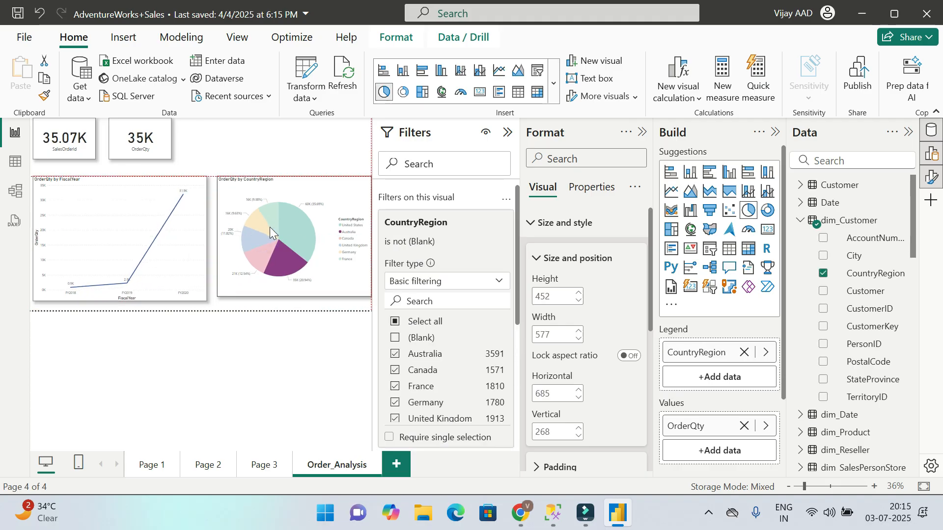
left_click_drag(268, 226, 267, 226)
left_click_drag(217, 297, 217, 297)
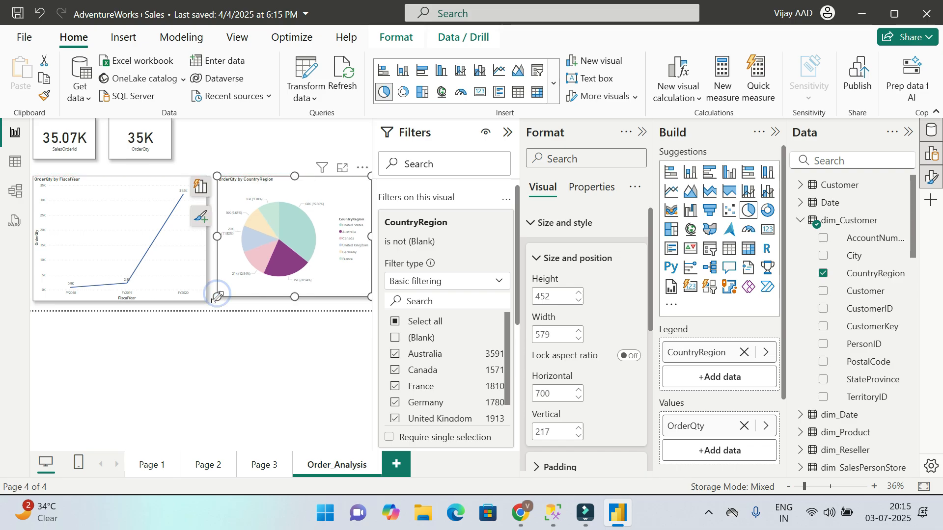
left_click(233, 363)
- Collapse the Filters, Format and Build panes to give the report page more room
left_click(507, 132)
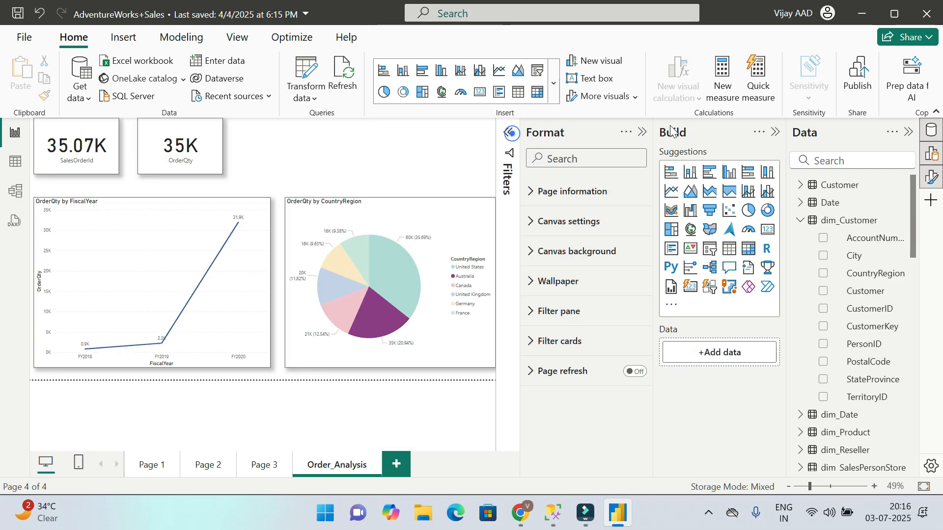
left_click(641, 132)
left_click(775, 132)
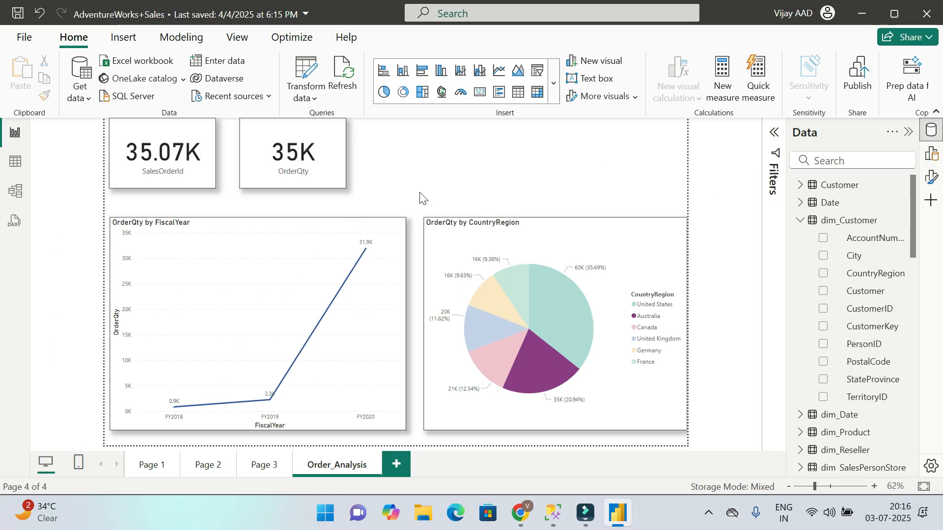
- Check the cross-filtering of the cards and line chart by selecting different pie chart slices, ending with United States
left_click(491, 322)
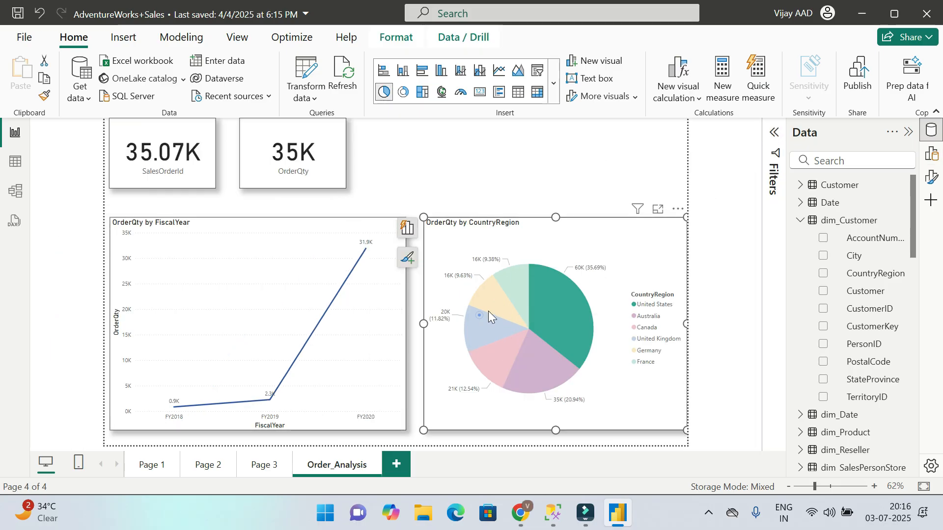
left_click(507, 291)
left_click(573, 316)
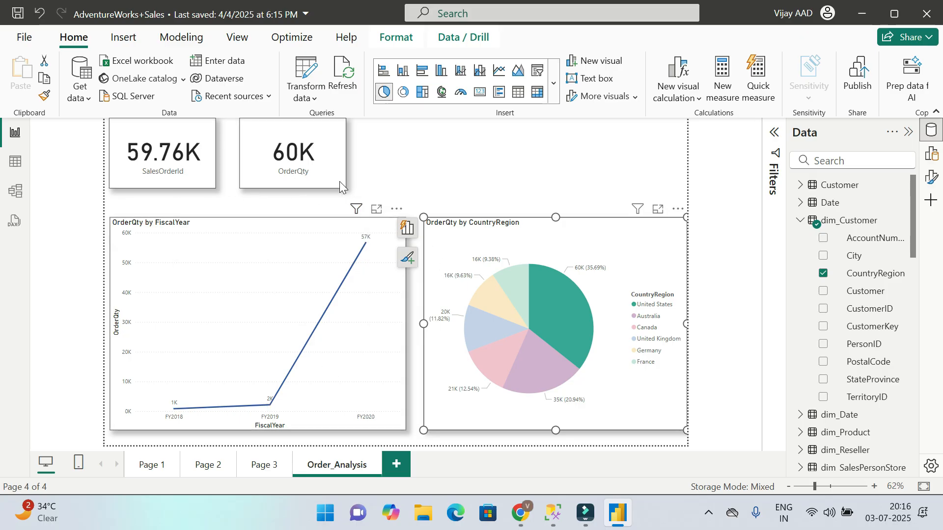
- Clear the pie chart's slice selection and place the Channel field from fact_Orders as a new visual above the pie chart
left_click(650, 390)
left_click(546, 167)
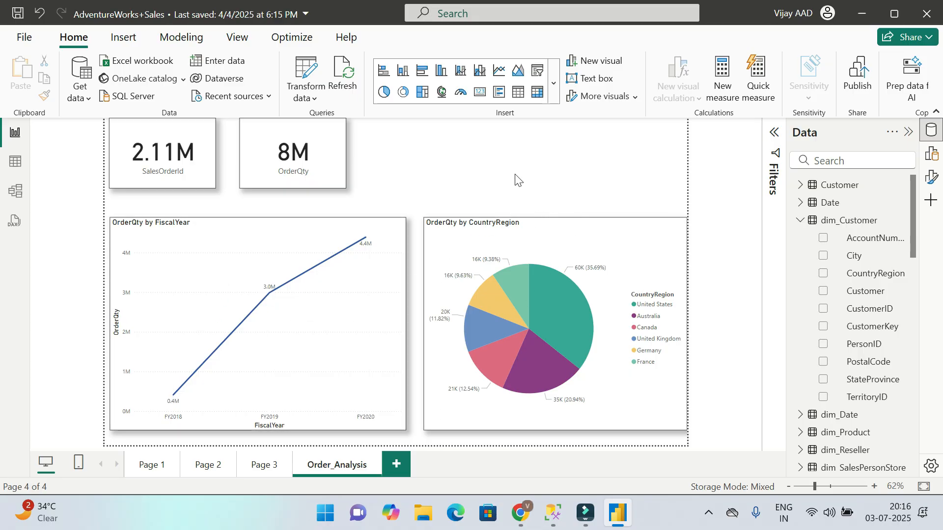
left_click(835, 161)
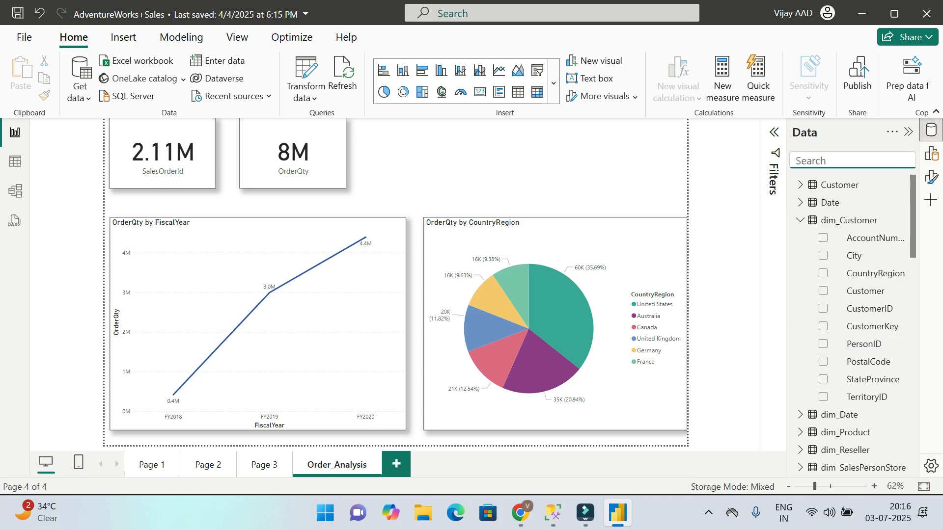
type("cha")
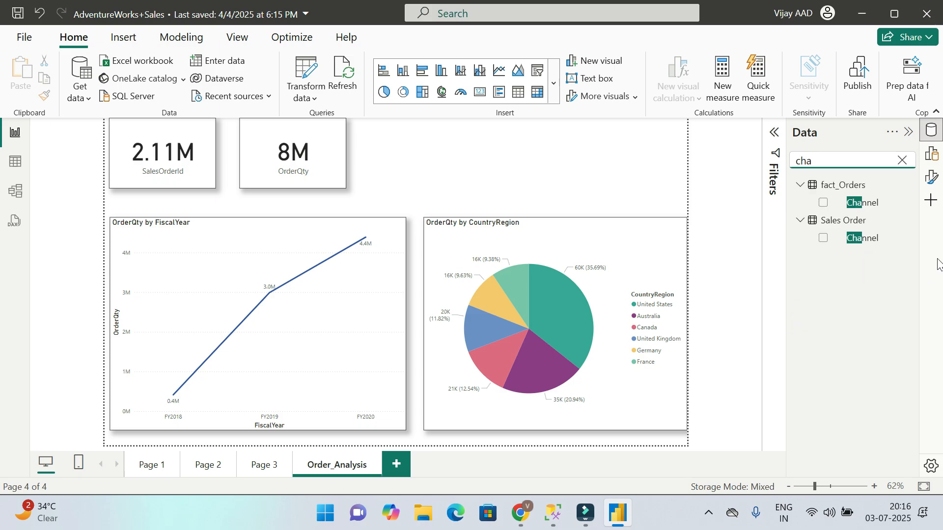
left_click(823, 203)
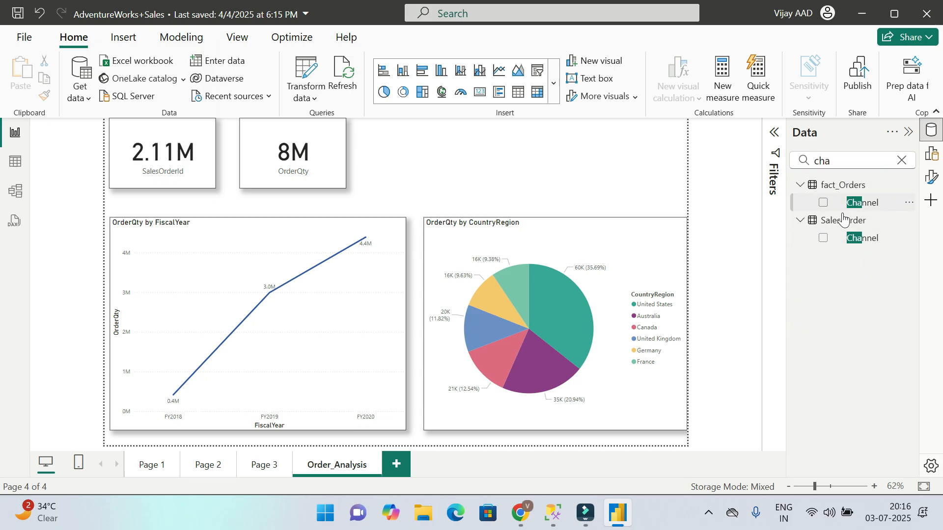
left_click_drag(426, 157, 537, 168)
- Add the OrderQty field from fact_Orders to the Channel visual to make a bar chart of OrderQty by Channel
left_click(902, 160)
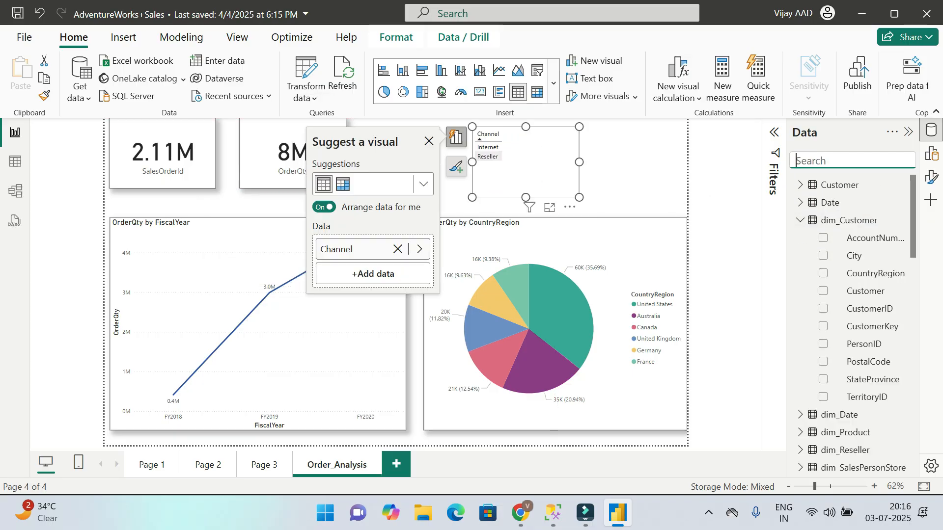
scroll(888, 363, "down", 3)
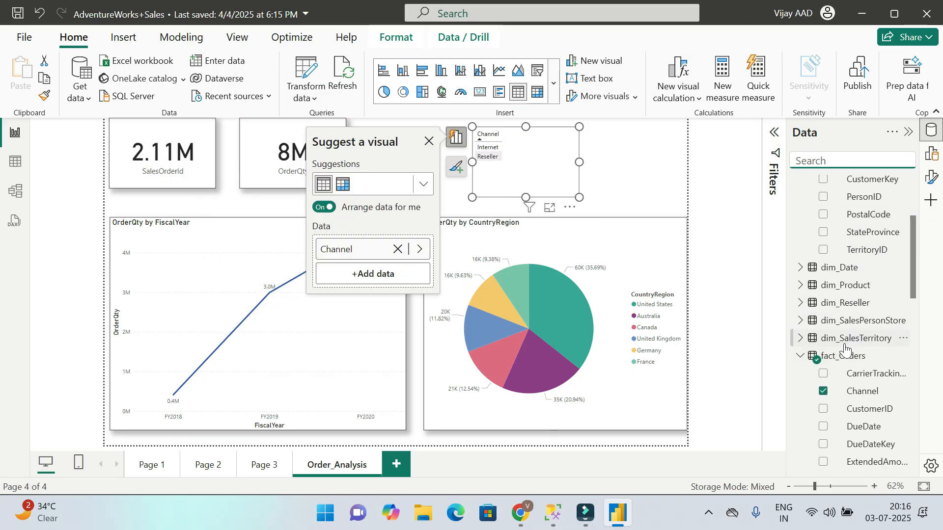
scroll(844, 347, "down", 3)
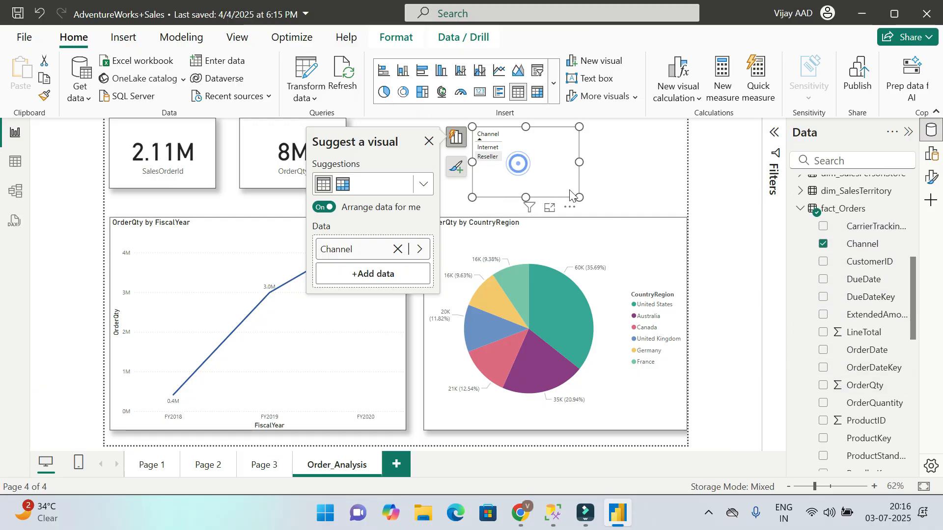
left_click(774, 133)
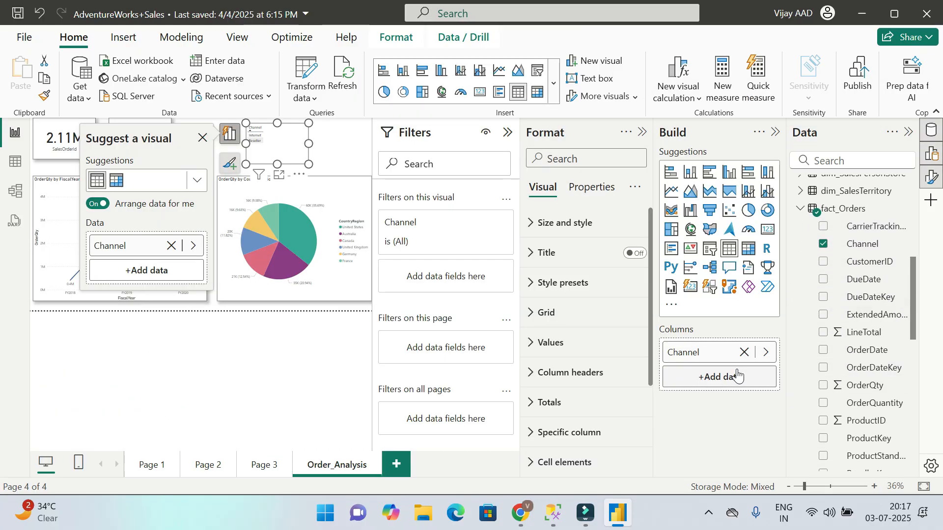
left_click(733, 379)
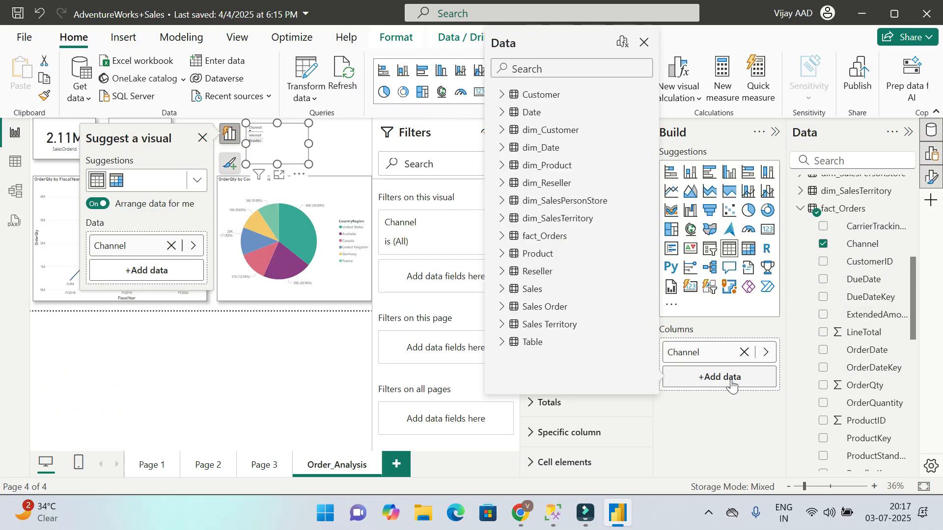
left_click(720, 423)
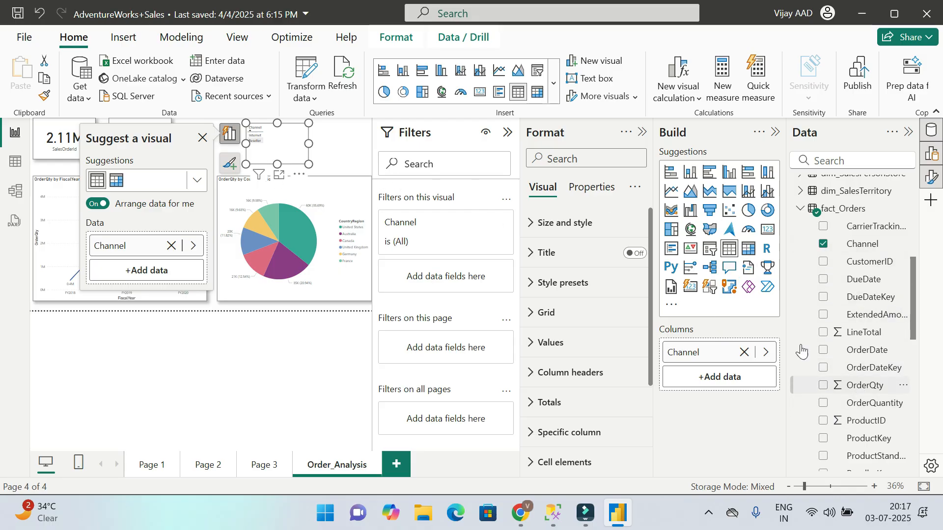
left_click(822, 385)
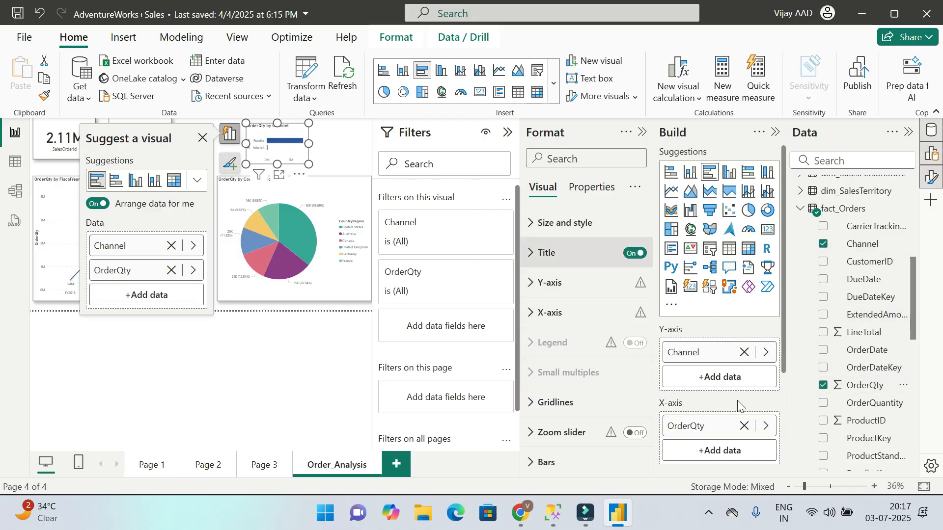
- Collapse the Data, Format and Filters panes to widen the report page area
left_click(908, 132)
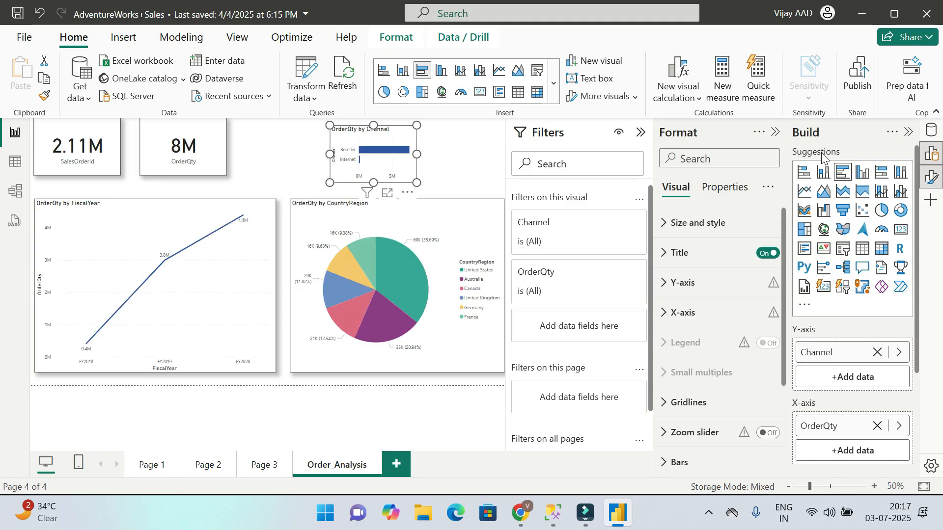
left_click(774, 132)
left_click(775, 133)
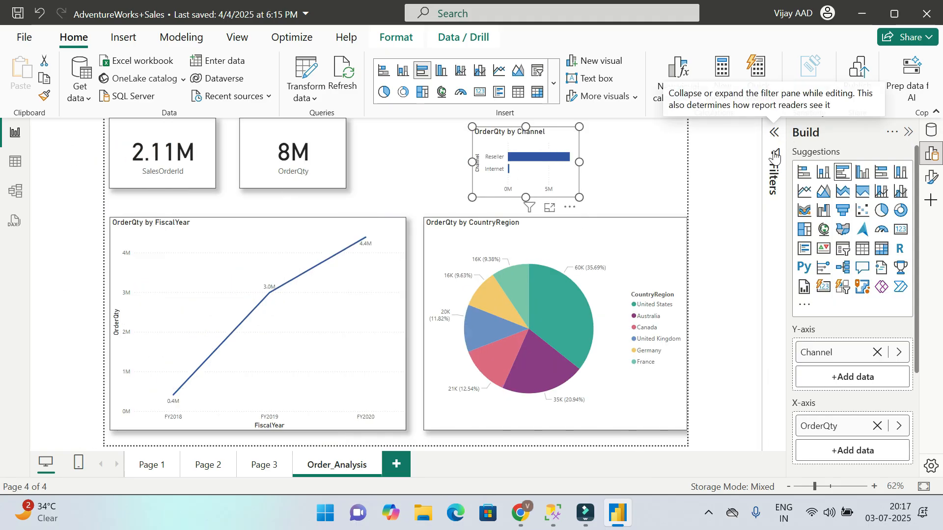
- Enlarge the OrderQty by Channel bar chart and align its left edge with the pie chart, filling the space above it
left_click_drag(580, 198, 674, 224)
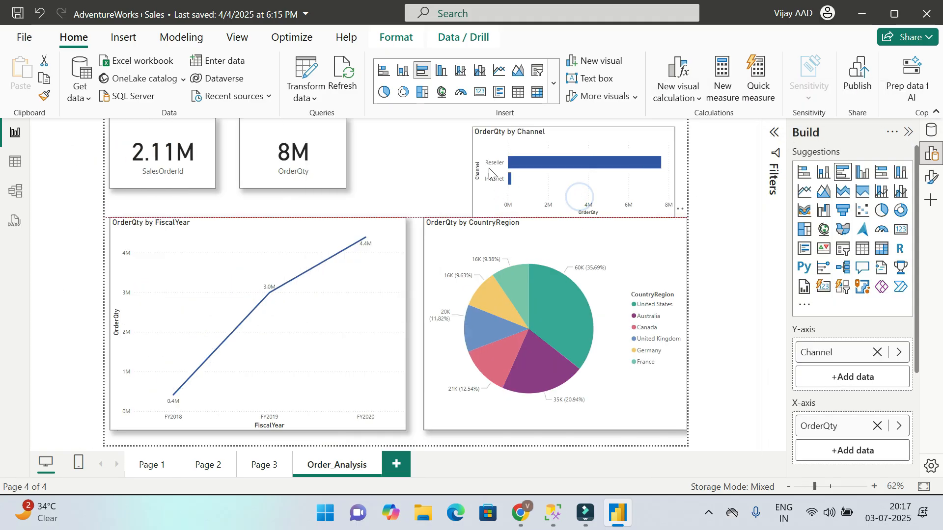
left_click_drag(498, 179, 486, 171)
left_click_drag(458, 209, 422, 206)
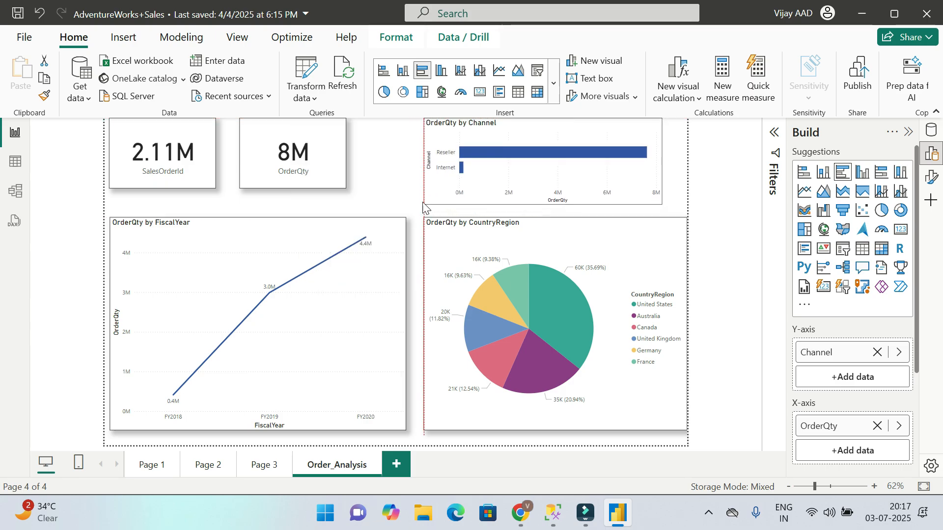
left_click_drag(661, 202, 676, 210)
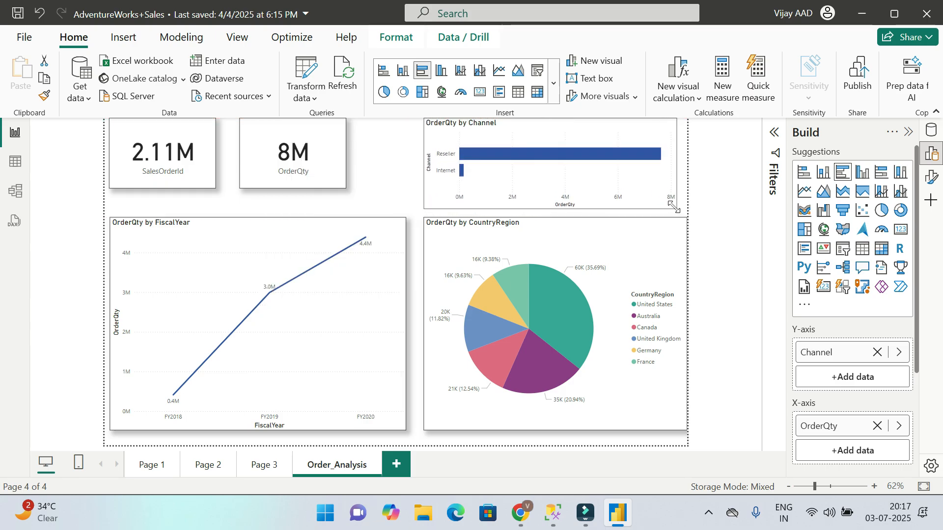
left_click(725, 289)
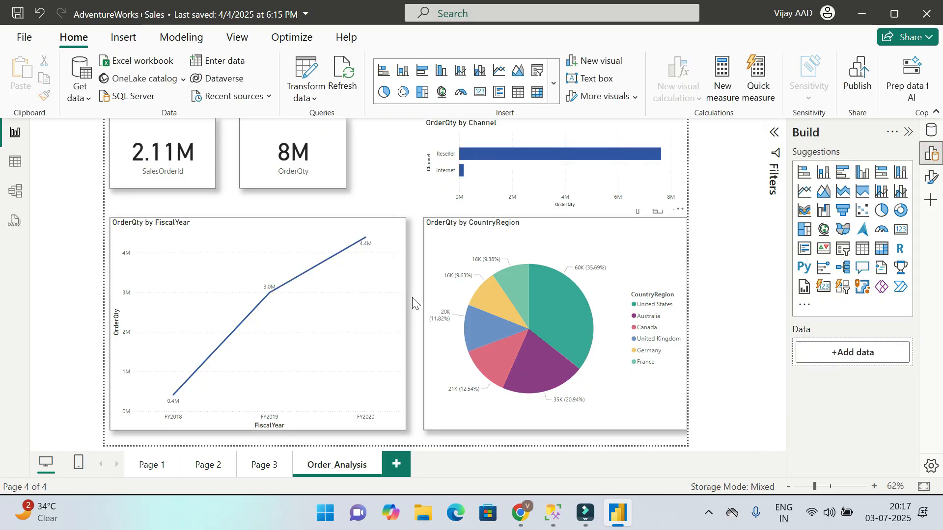
- Check how the Reseller and Internet bars cross-filter the cards, line chart and pie chart, and clear the selection
left_click(504, 155)
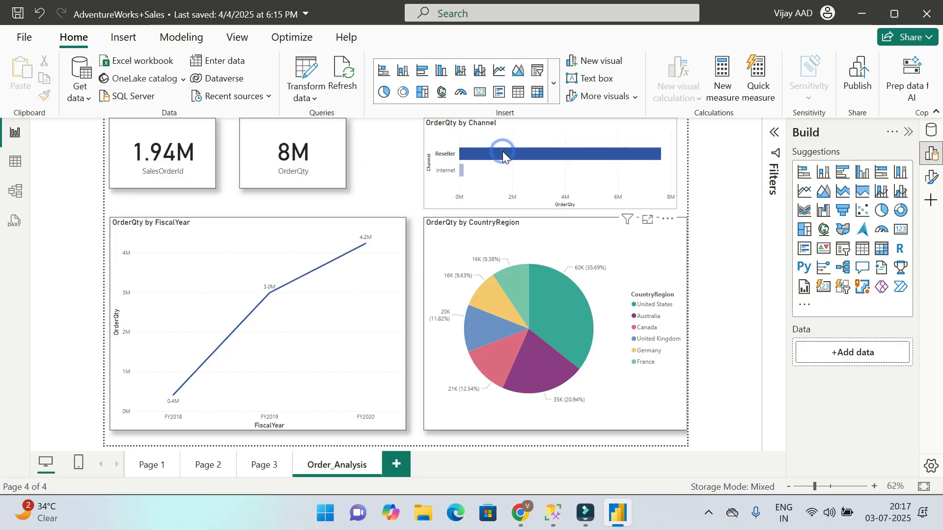
left_click(462, 170)
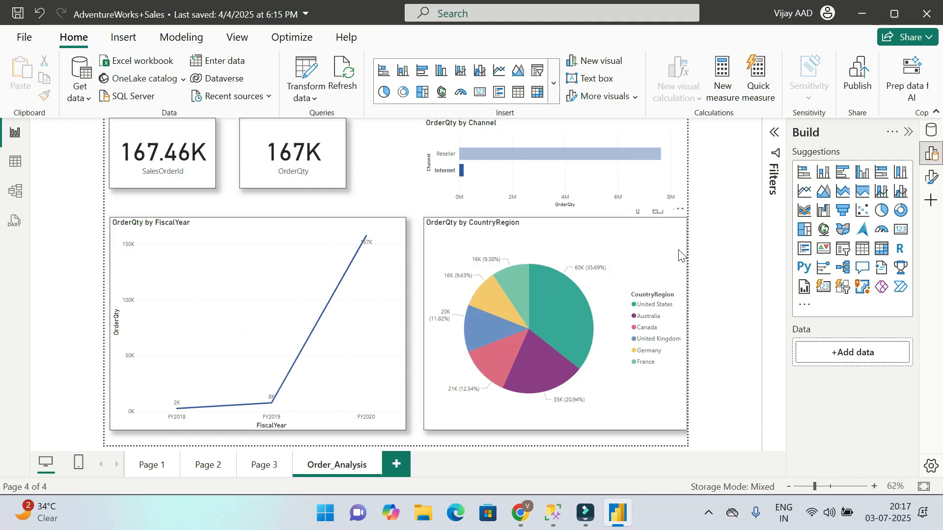
left_click(562, 155)
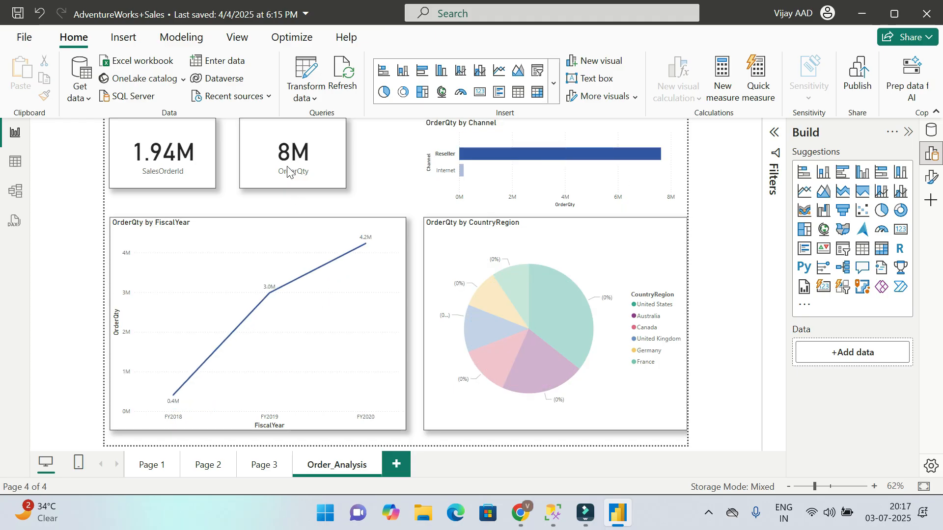
left_click(384, 182)
left_click(383, 188)
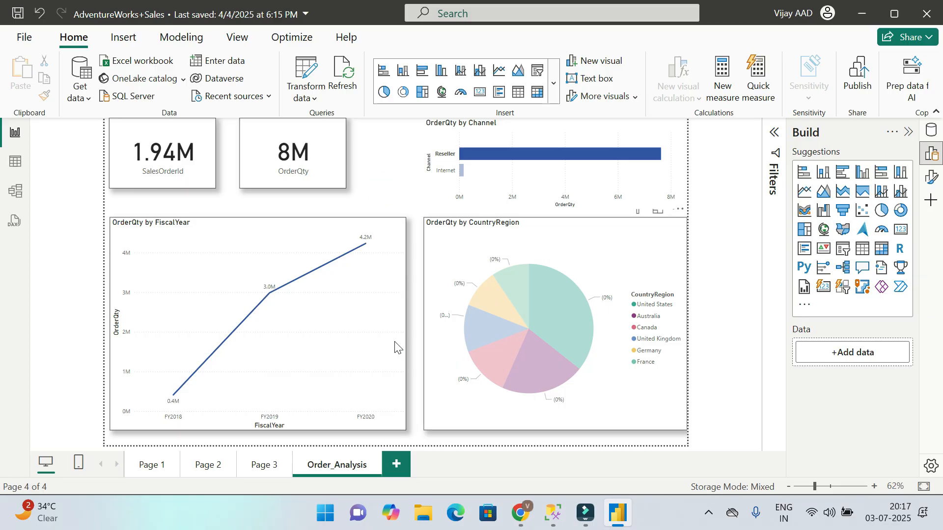
- Collapse the Build pane so the report page has more room
left_click(558, 326)
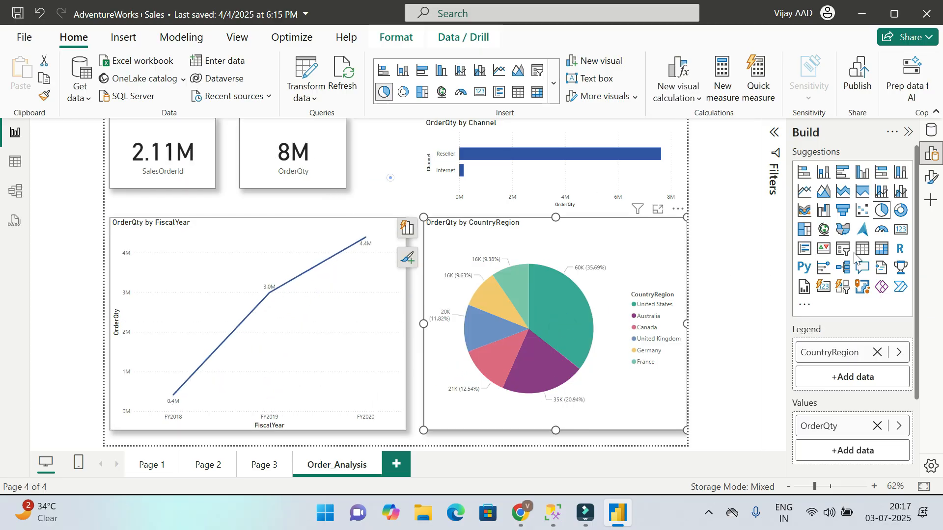
left_click(908, 132)
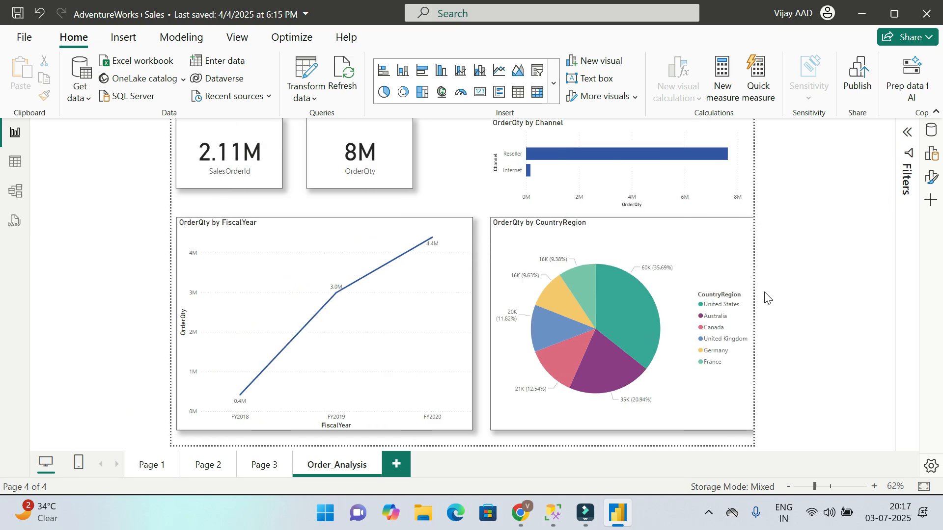